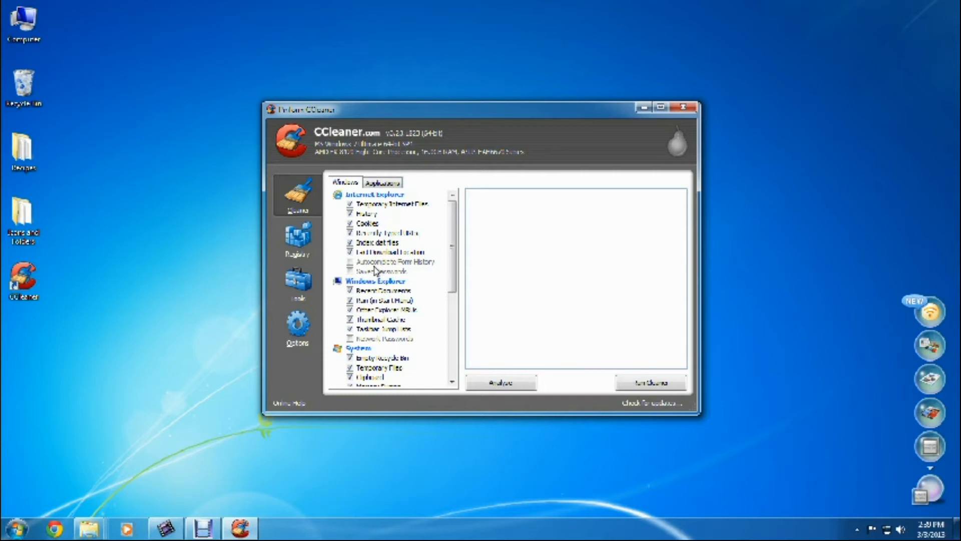
Step: Include Windows Error Reporting and Font Cache in the System items to clean for Windows
drag(449, 230, 453, 272)
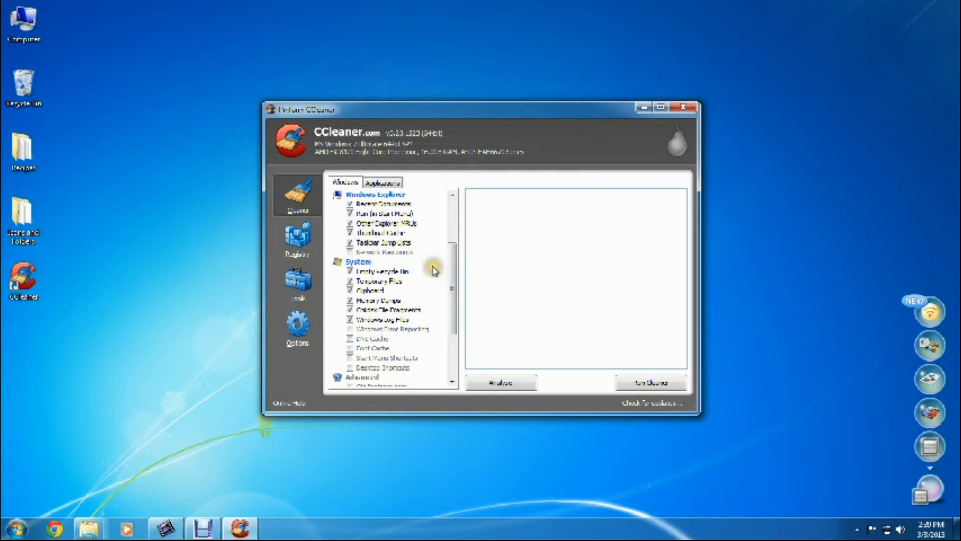
drag(449, 251, 452, 286)
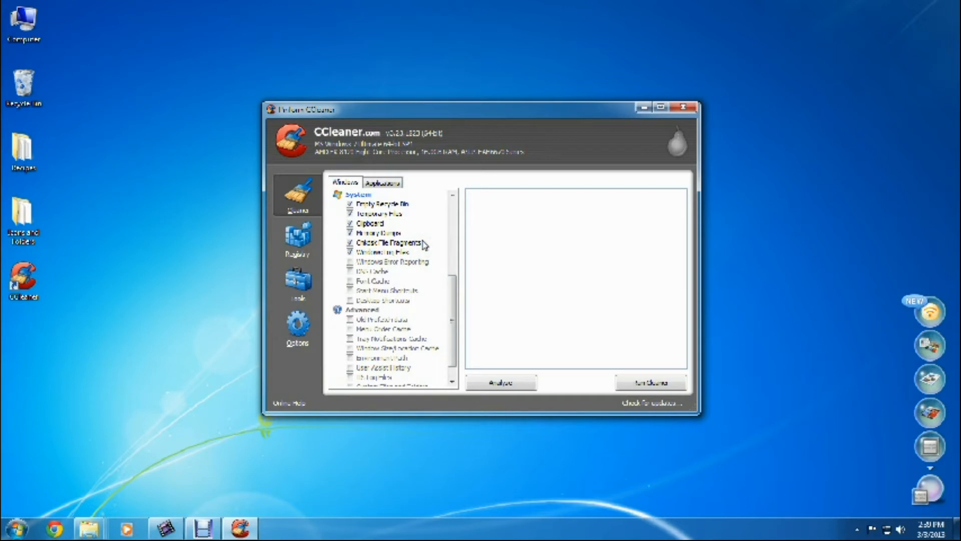
click(349, 262)
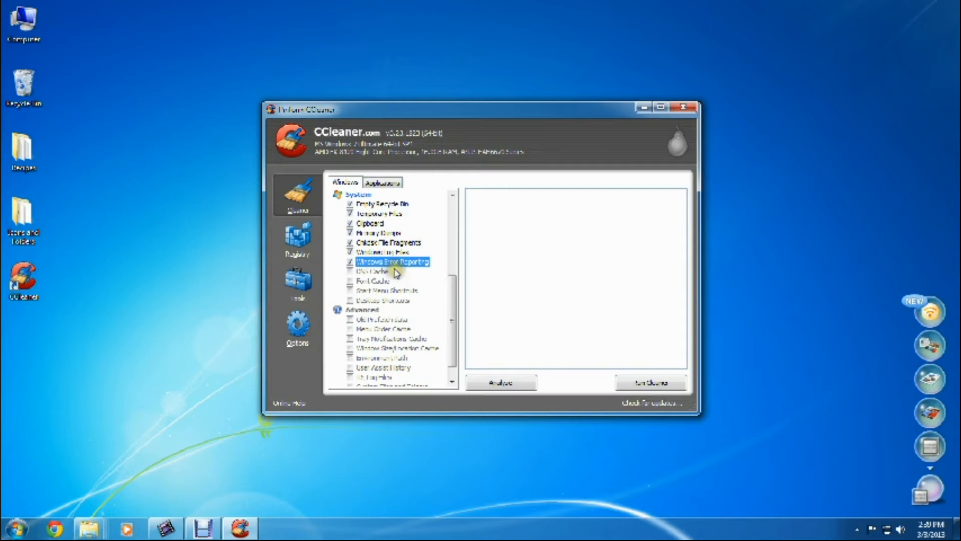
click(350, 281)
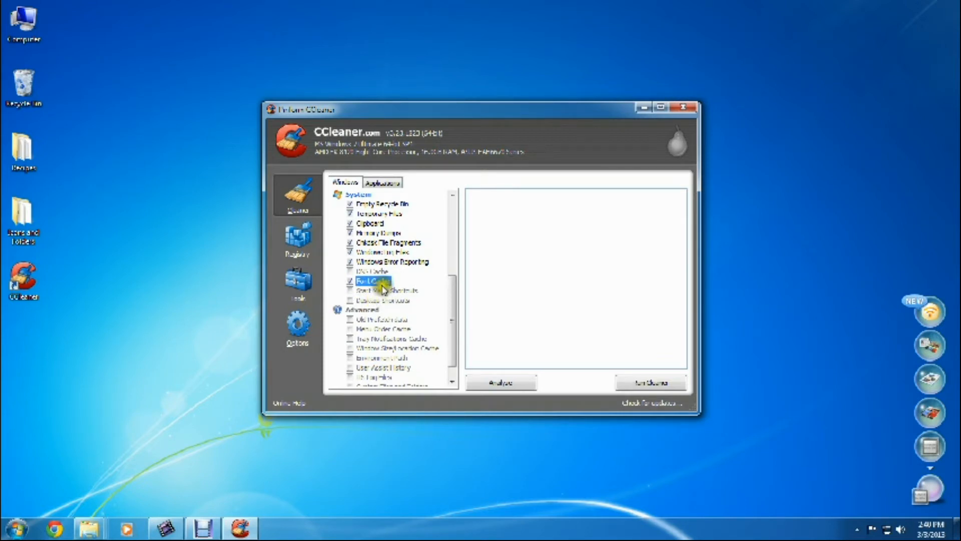
drag(451, 285, 450, 301)
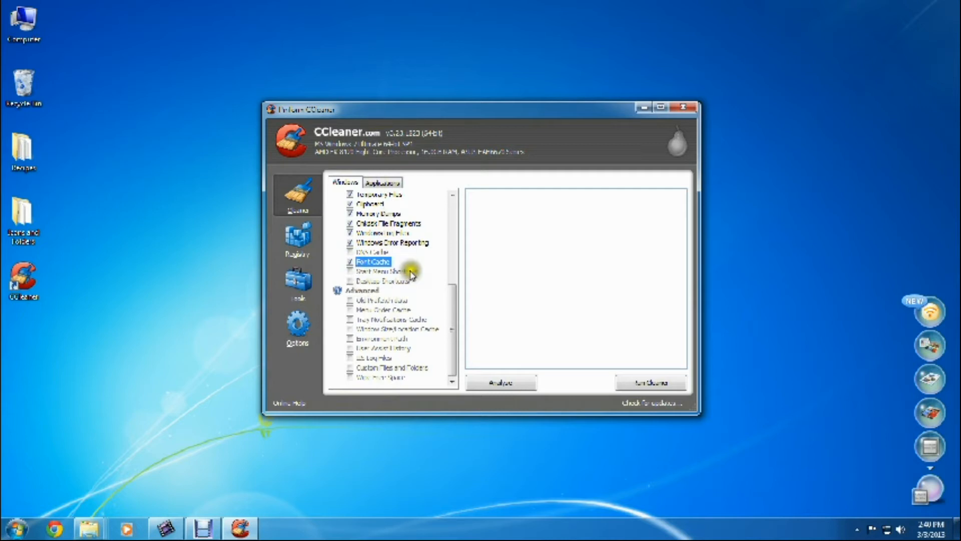
Step: Review the cleaning options for applications, from the Google Chrome entries down to the Windows entries
click(383, 184)
mouse_move(452, 307)
mouse_down()
mouse_move(449, 208)
mouse_move(411, 195)
mouse_up()
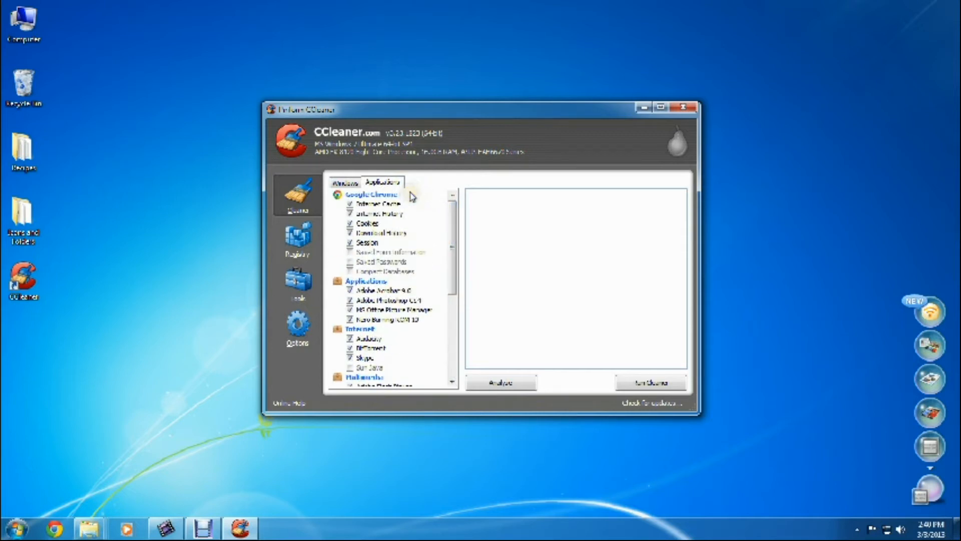
click(410, 196)
click(401, 200)
drag(366, 194, 349, 253)
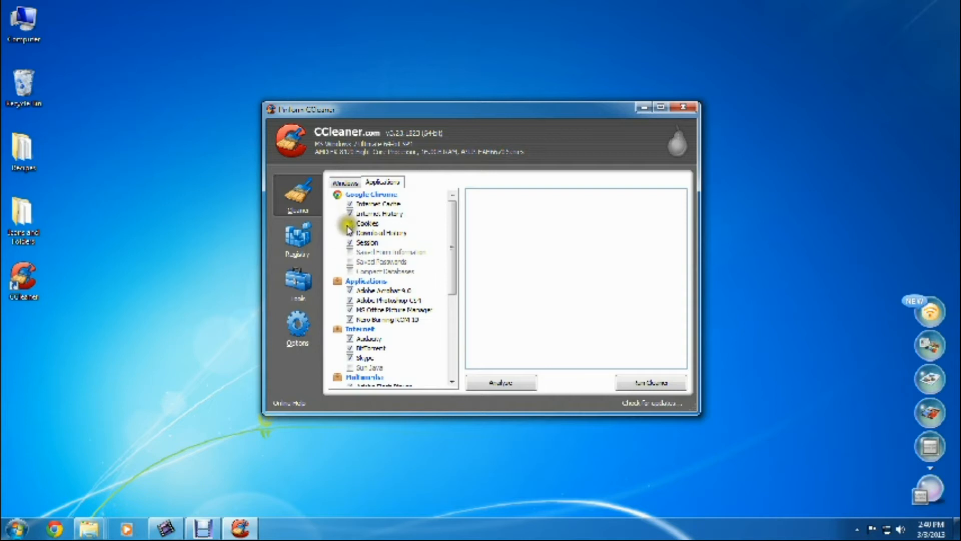
click(349, 224)
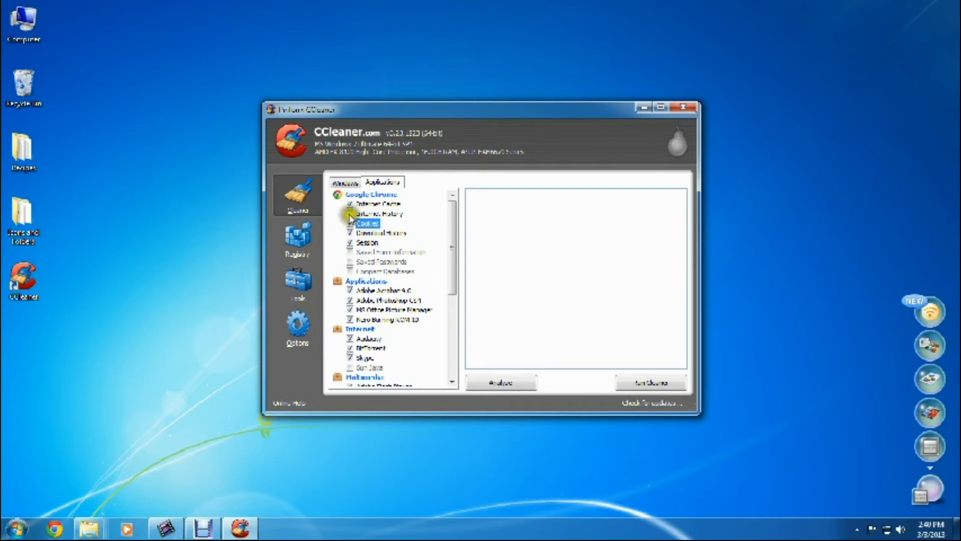
click(351, 205)
drag(450, 207, 449, 248)
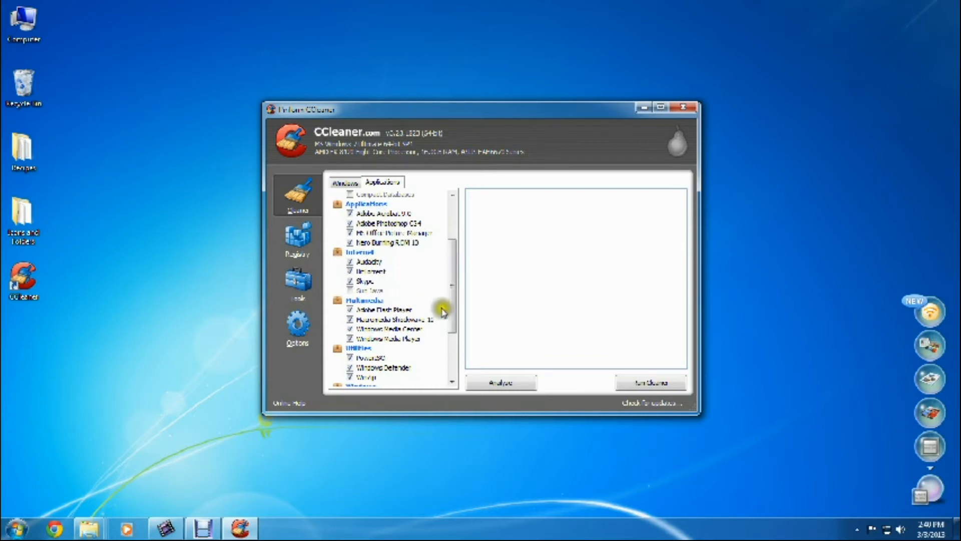
drag(452, 279, 455, 324)
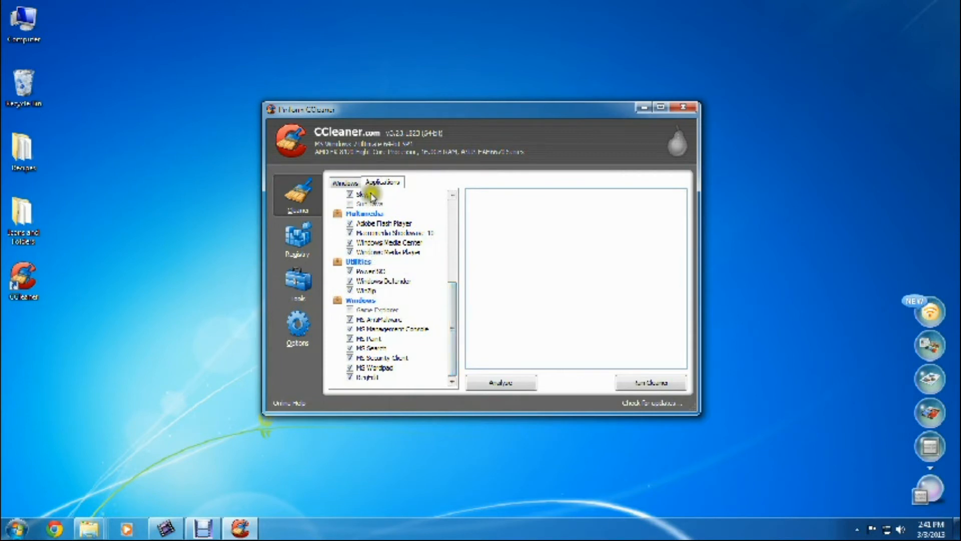
click(503, 382)
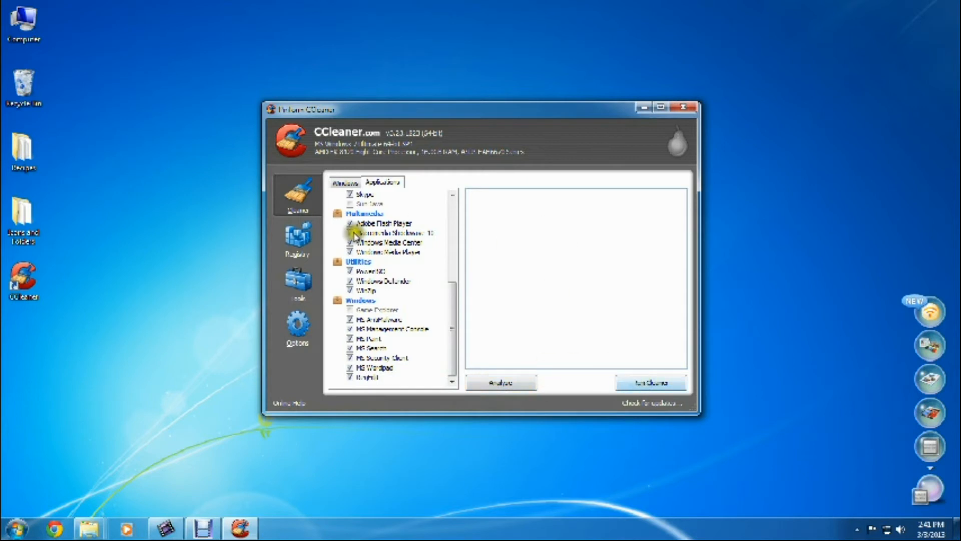
Step: Scan the registry for issues with the Registry Cleaner
click(298, 239)
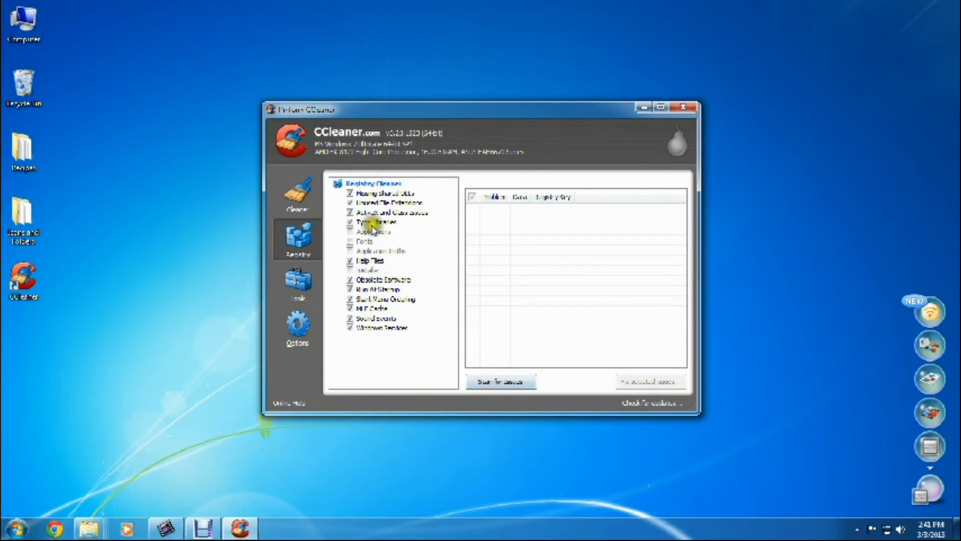
click(500, 383)
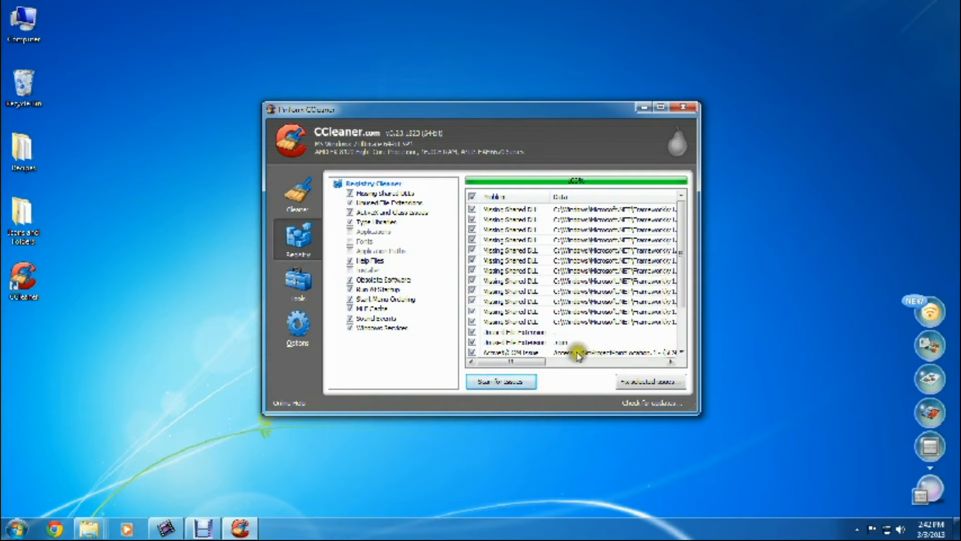
click(368, 222)
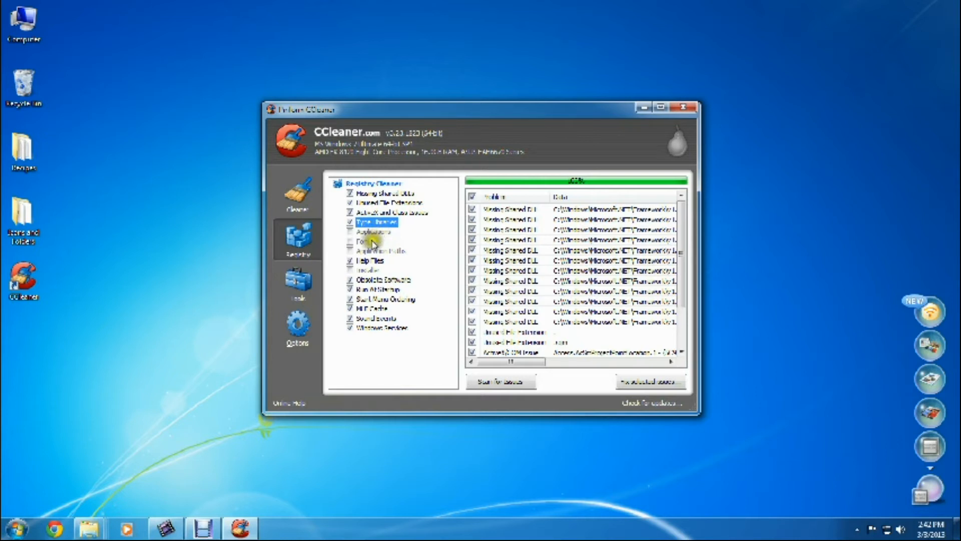
click(409, 255)
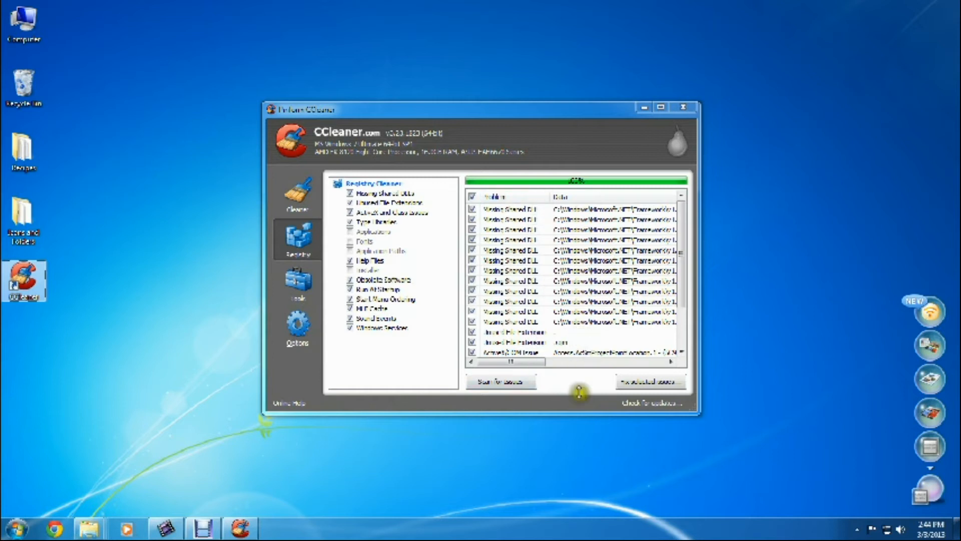
Step: Save a registry backup as a .reg file in the Documents library and fix all selected registry issues
click(654, 383)
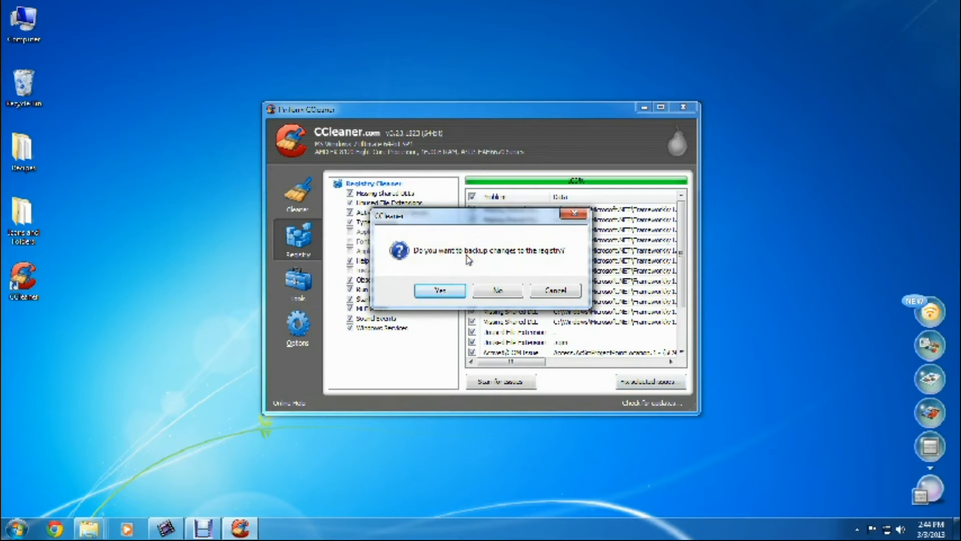
click(437, 290)
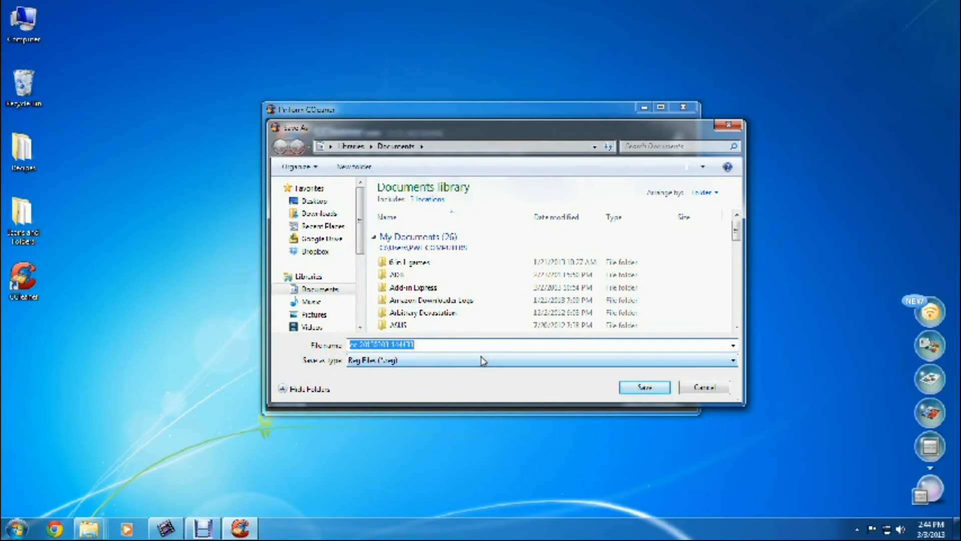
click(422, 342)
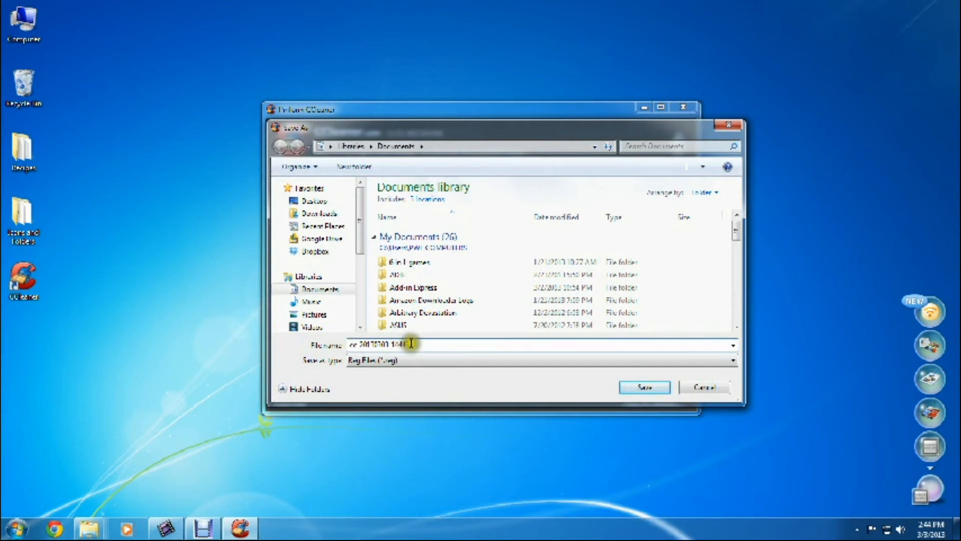
click(640, 386)
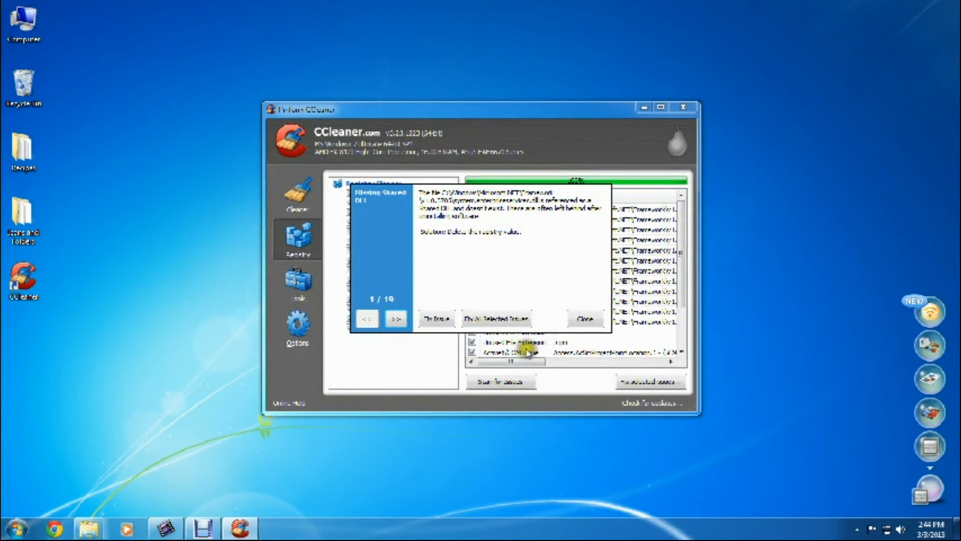
click(494, 318)
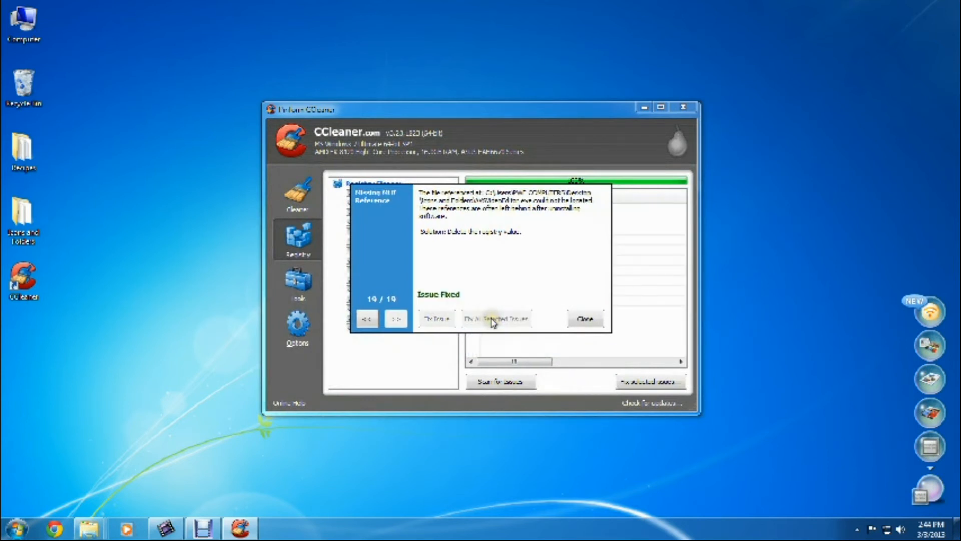
click(584, 318)
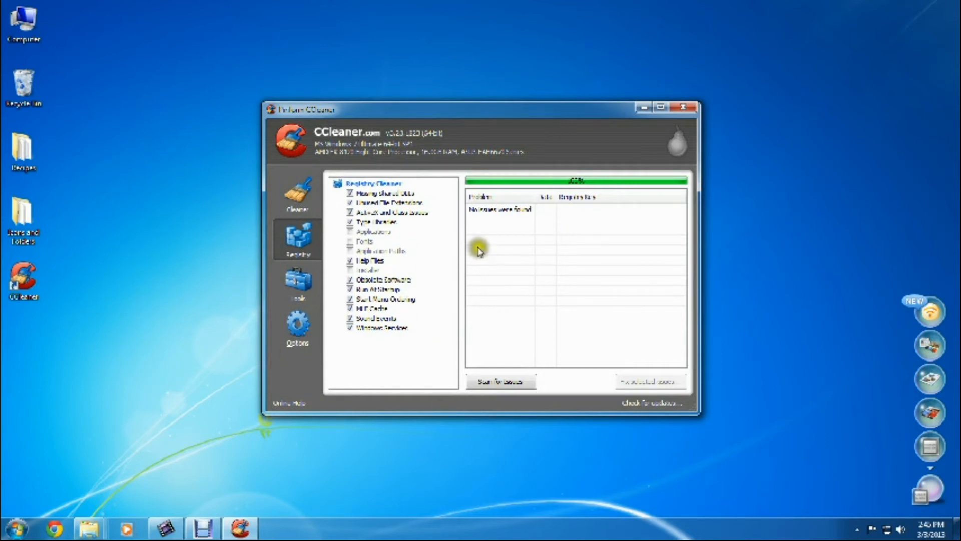
Step: Uninstall DirectVobSub from the list of installed programs and delete its settings too
click(302, 288)
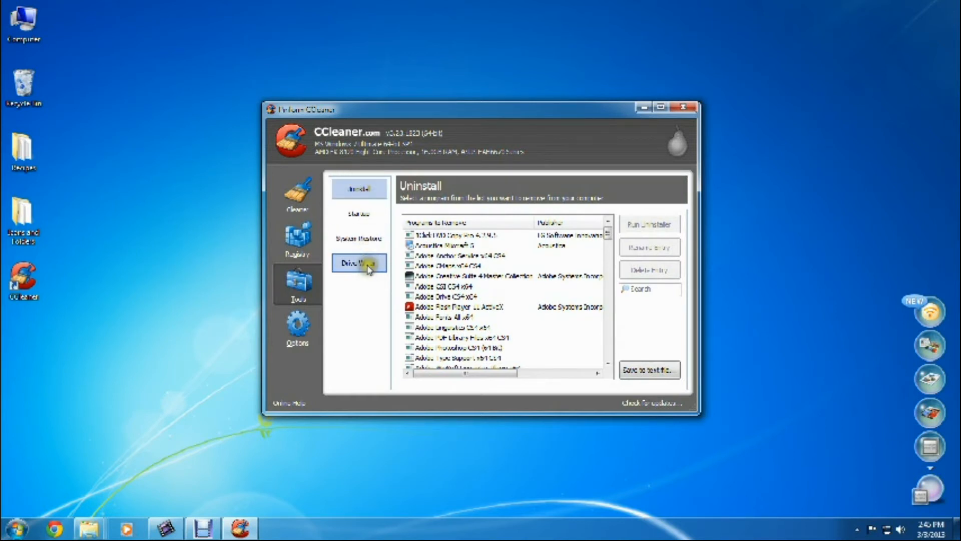
drag(608, 236, 611, 303)
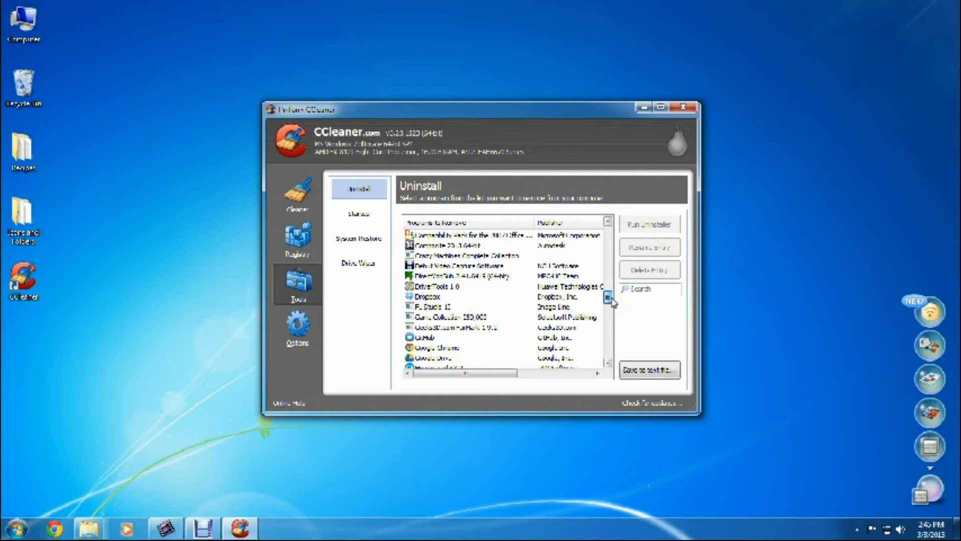
click(457, 277)
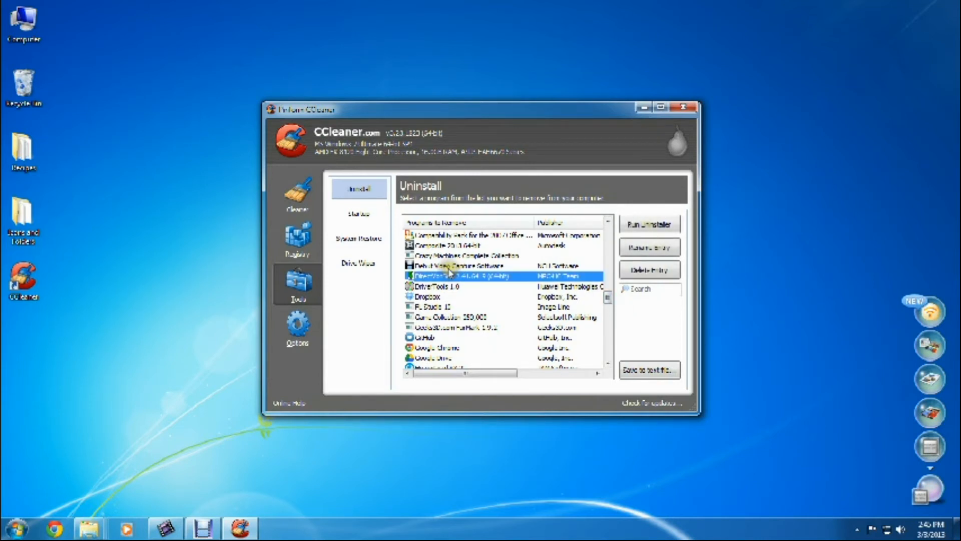
click(656, 226)
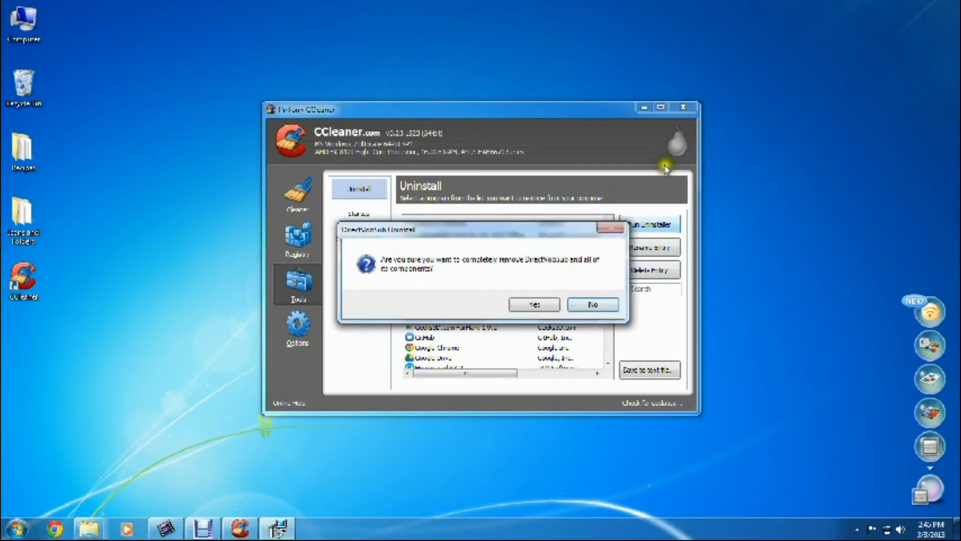
click(533, 305)
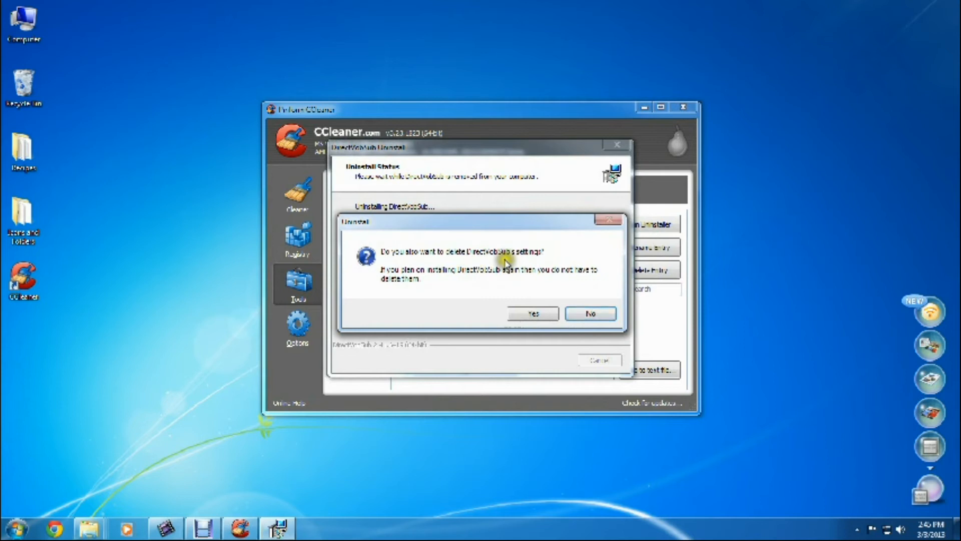
click(523, 312)
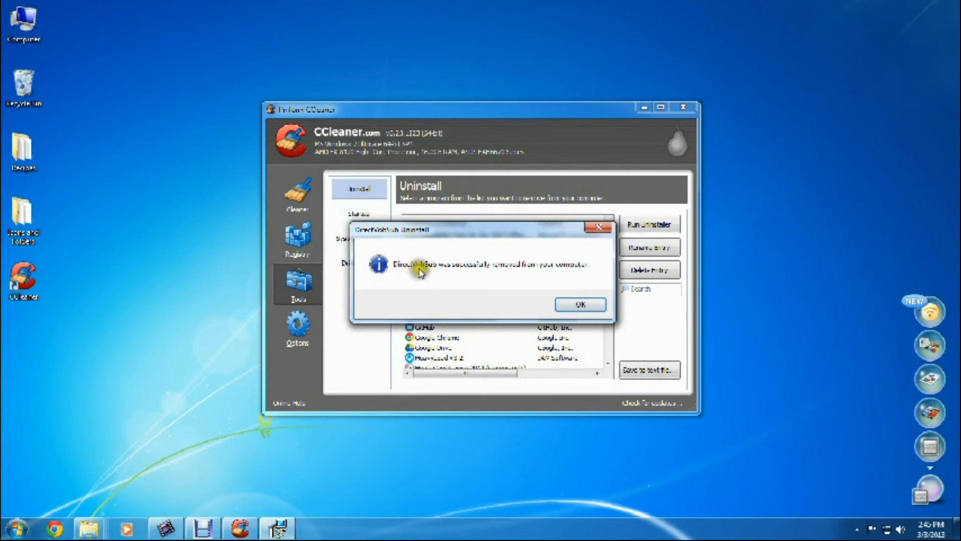
click(581, 304)
Step: Show the Windows startup programs, narrowing the Program column and widening the window so the file paths are readable
click(359, 215)
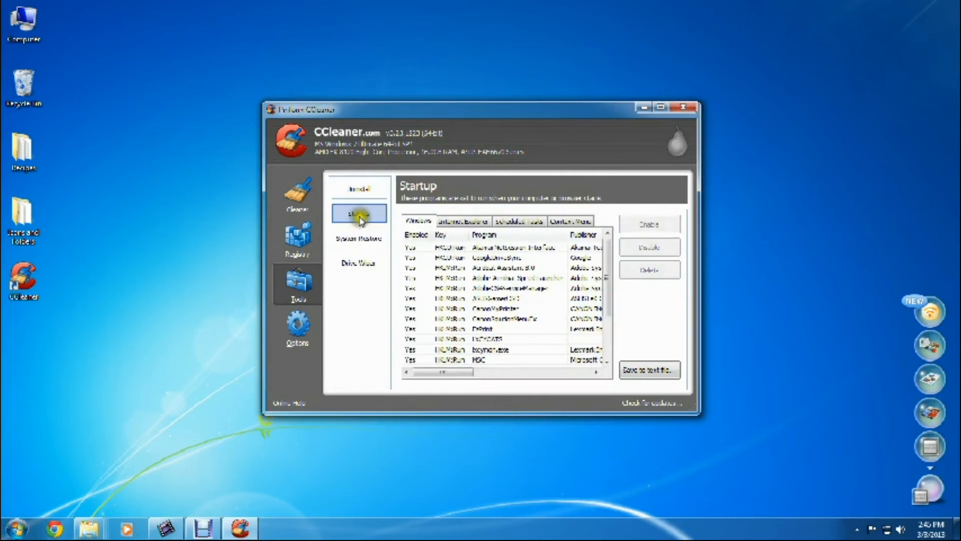
drag(603, 251, 609, 229)
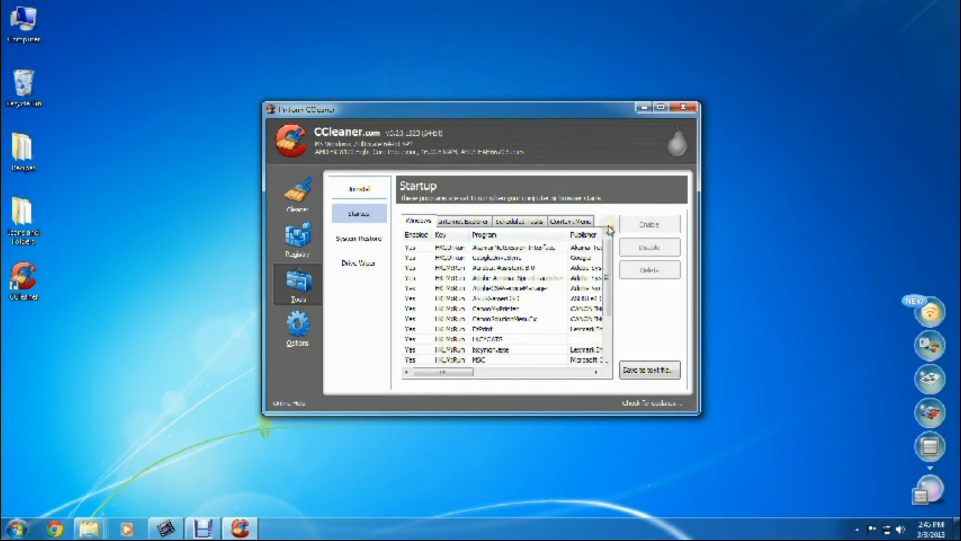
click(512, 248)
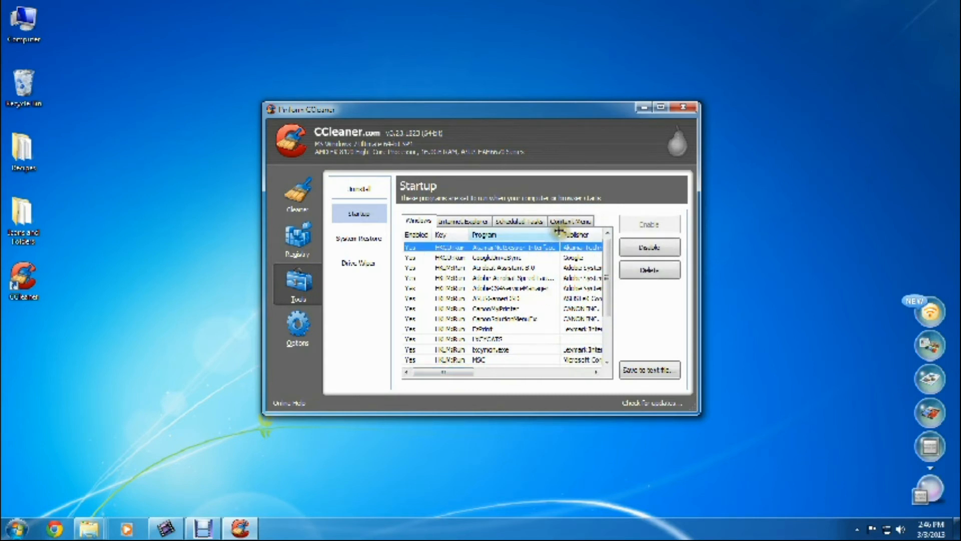
drag(566, 227, 547, 231)
drag(461, 374, 440, 378)
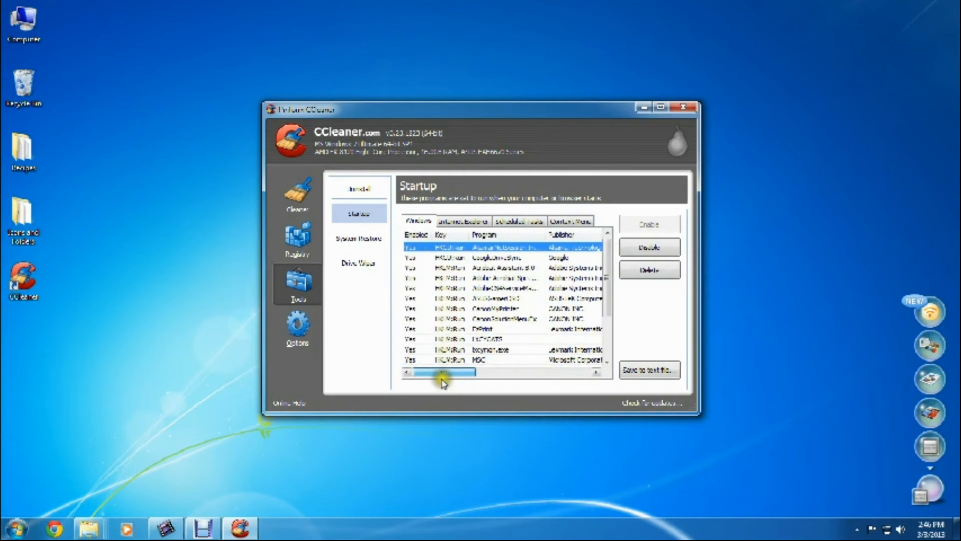
drag(703, 255, 836, 255)
drag(632, 107, 485, 99)
drag(692, 227, 782, 211)
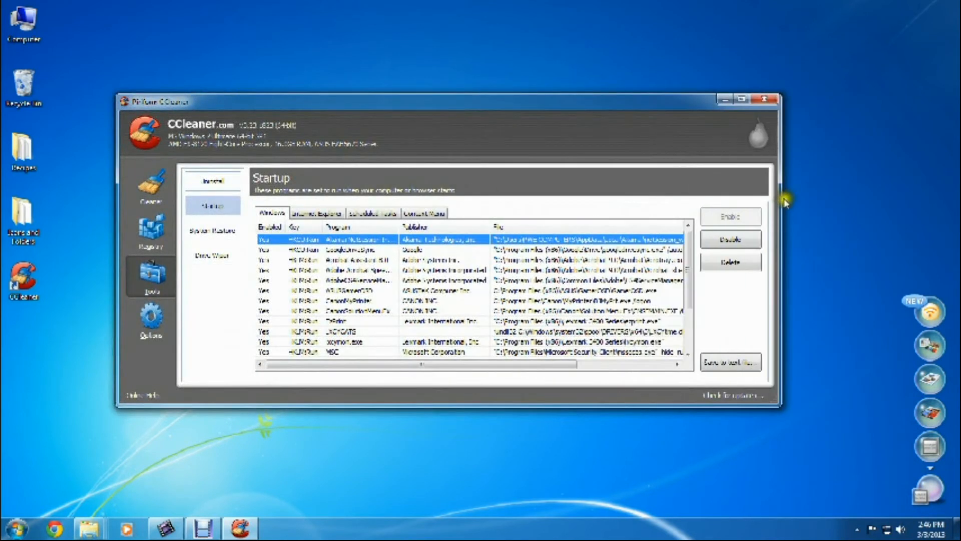
Step: Disable the startup entries GoogleDriveSync, Acrobat Assistant 8.0, Adobe Acrobat Speed Launcher and AdobeCS4ServiceManager
click(339, 250)
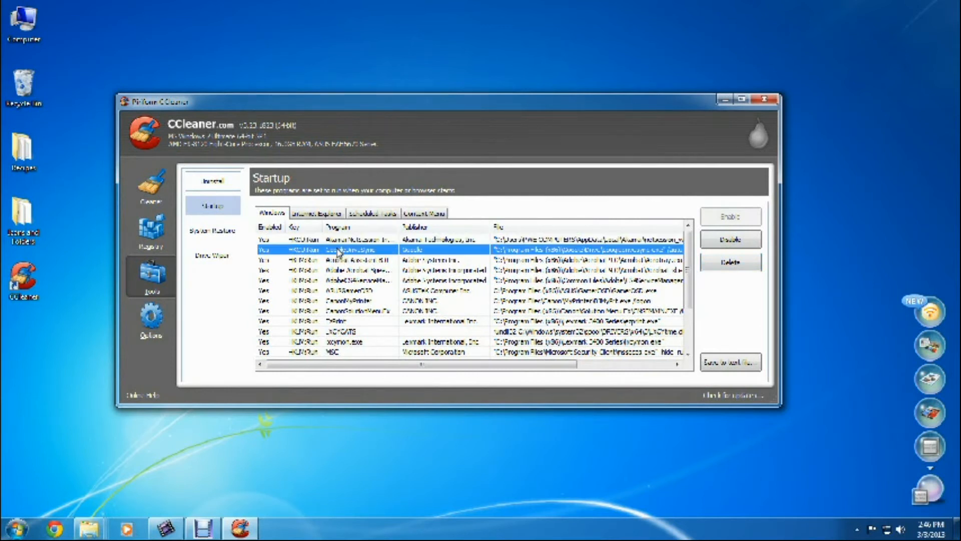
click(738, 244)
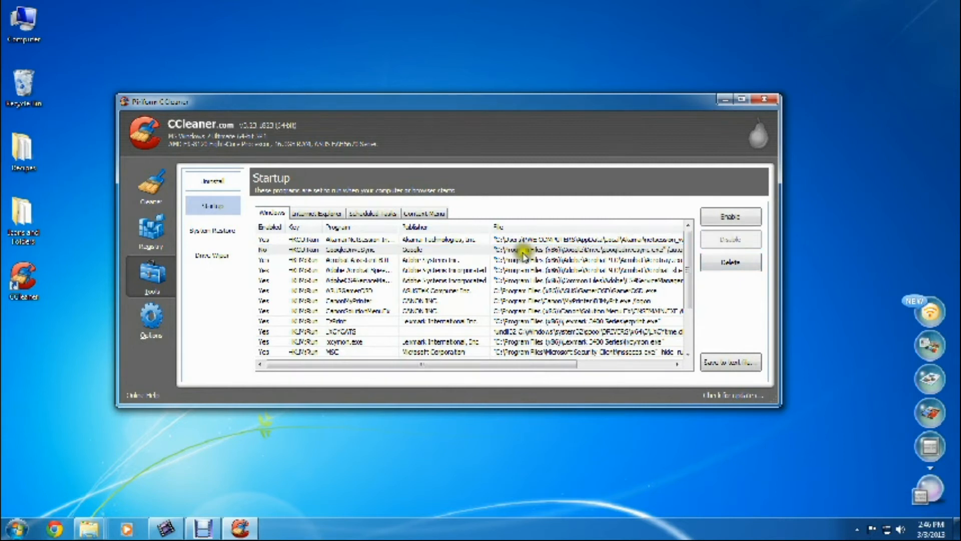
click(333, 260)
click(746, 240)
click(376, 269)
click(731, 239)
click(350, 283)
click(731, 239)
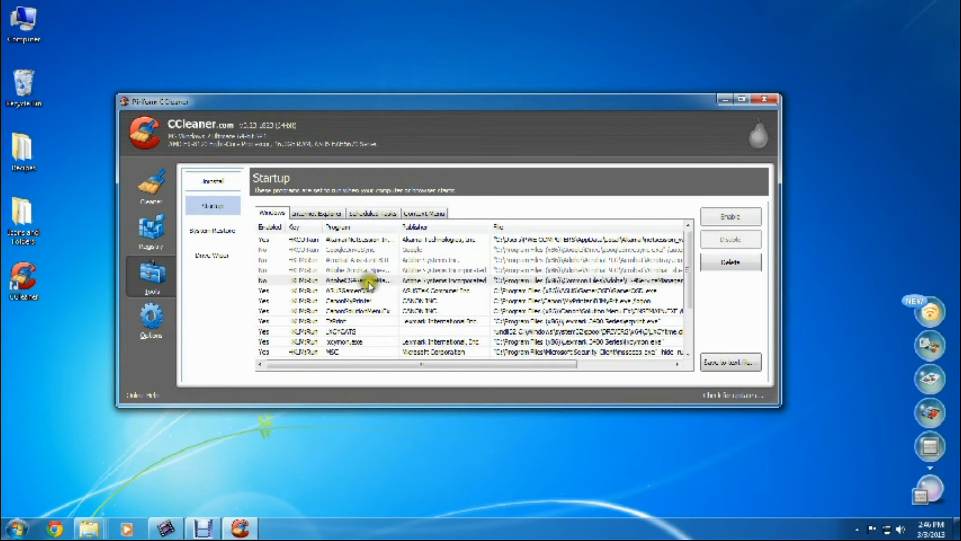
Step: Disable the Canon startup entries CanonMyPrinter and CanonSolutionMenuEx
click(353, 291)
click(386, 300)
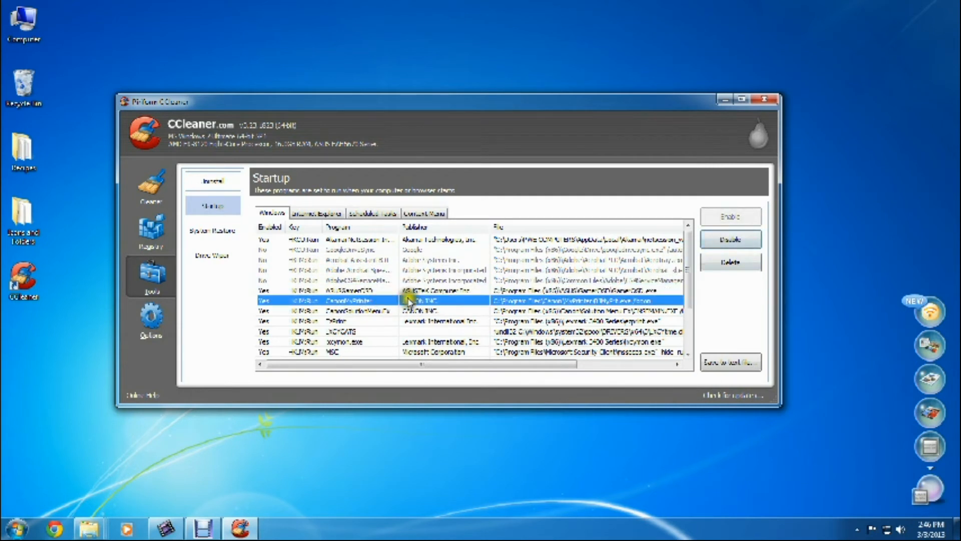
click(726, 240)
click(383, 310)
click(731, 240)
Step: Disable the Lexmark printer startup entries EzPrint, LXCYCATS and lxcymon.exe
click(347, 321)
click(725, 240)
click(369, 331)
click(721, 238)
click(357, 341)
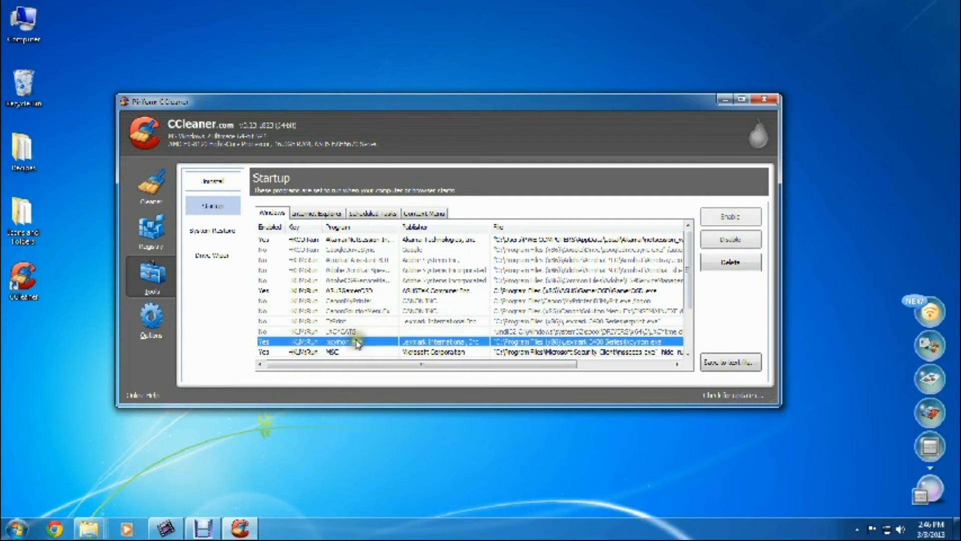
click(730, 240)
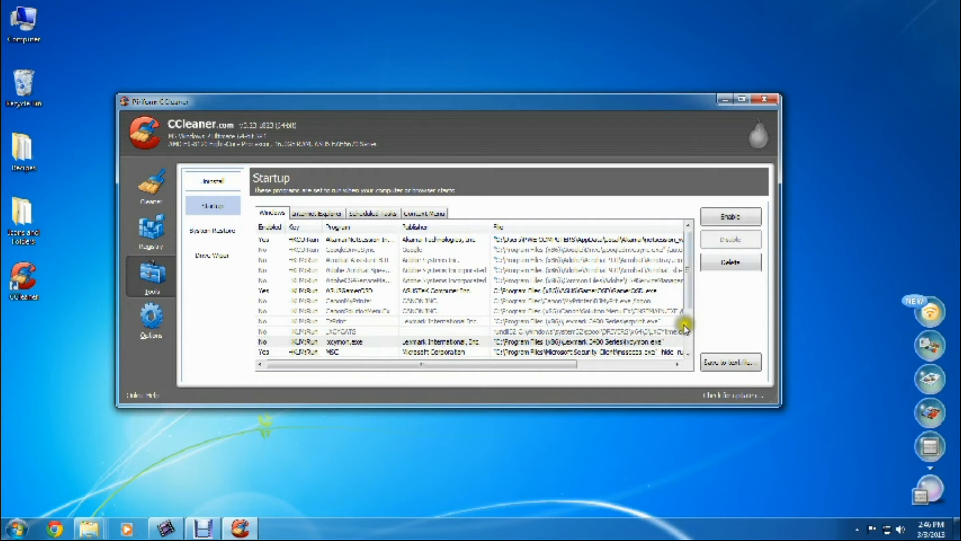
Step: Disable the PowerISO startup entry PWRISOVM.EXE further down the startup list
scroll(688, 270, down, 2)
drag(688, 298, 691, 315)
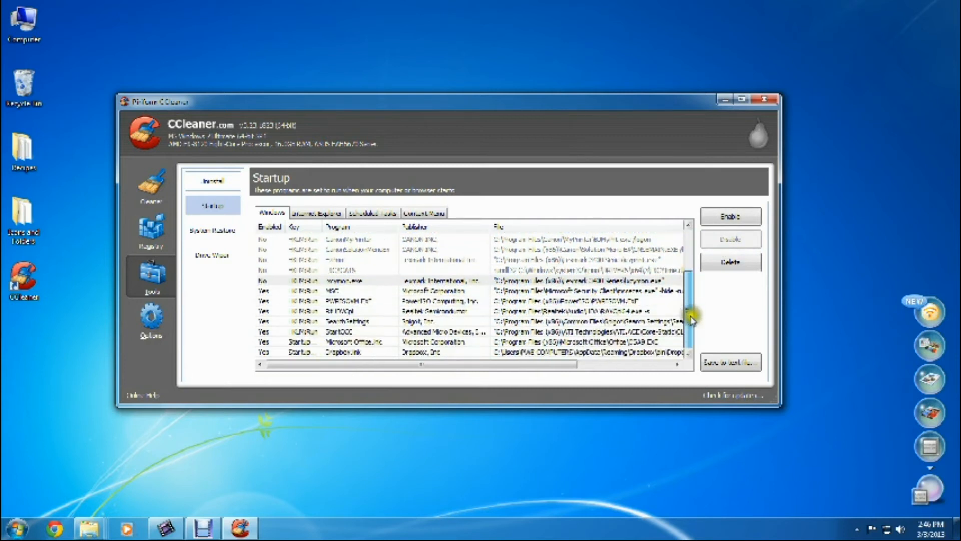
click(390, 301)
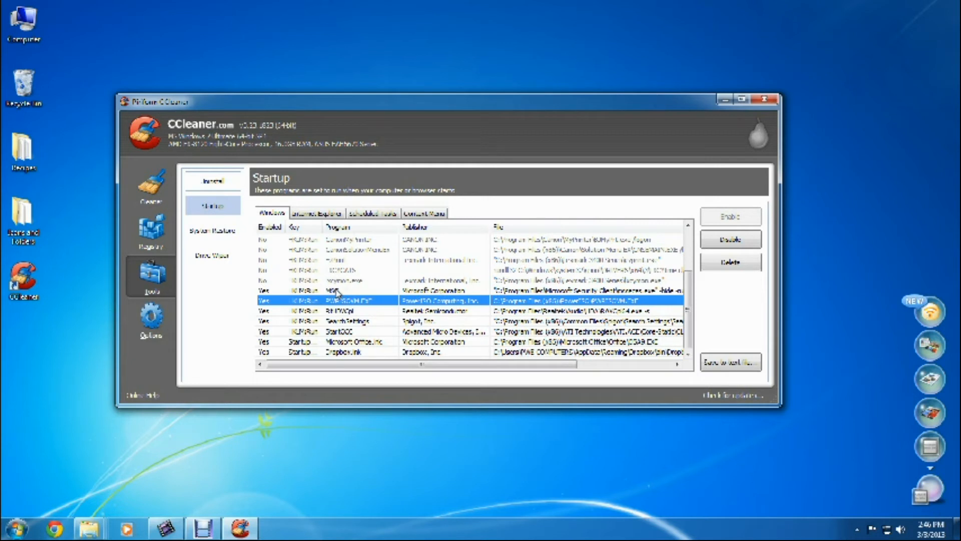
click(722, 242)
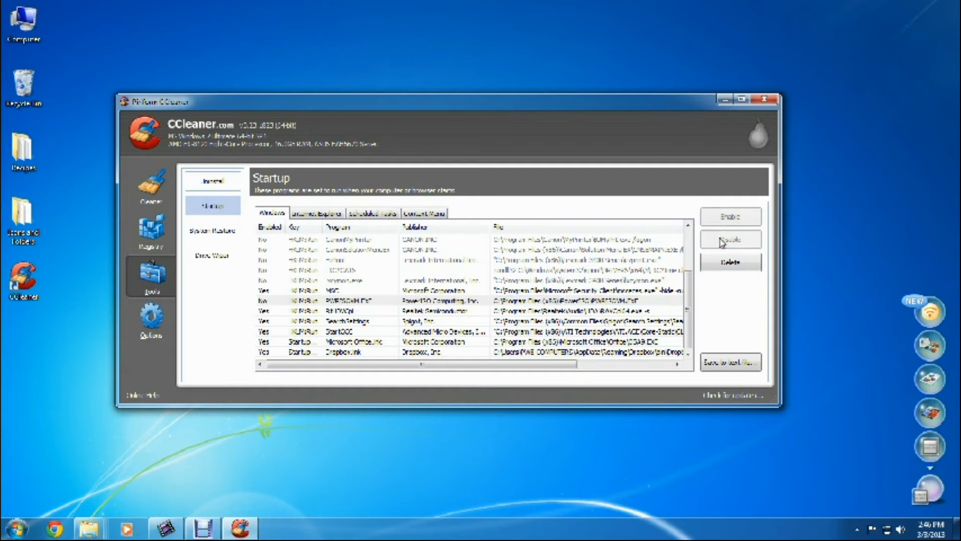
Step: Disable the Realtek startup entry RtHDVCpl and enable it again
click(363, 311)
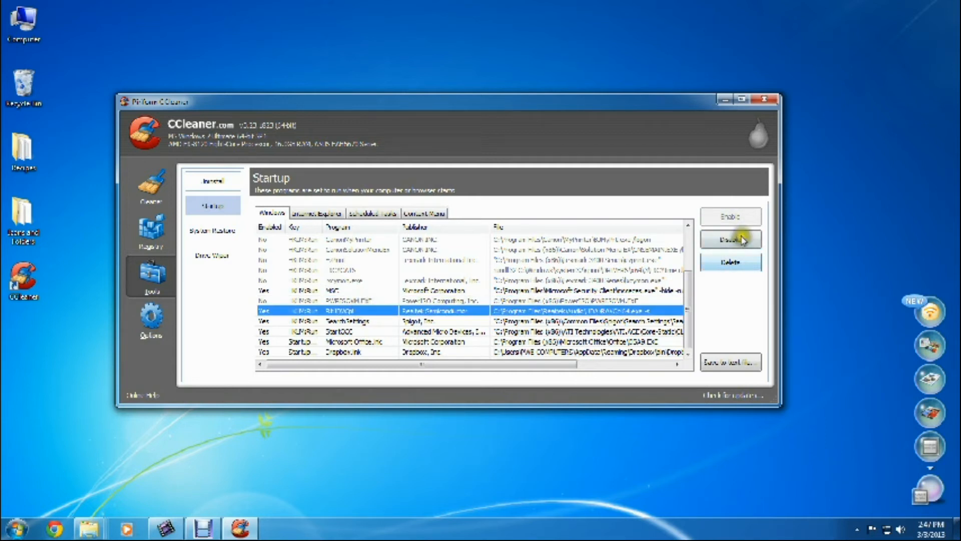
click(739, 240)
click(423, 321)
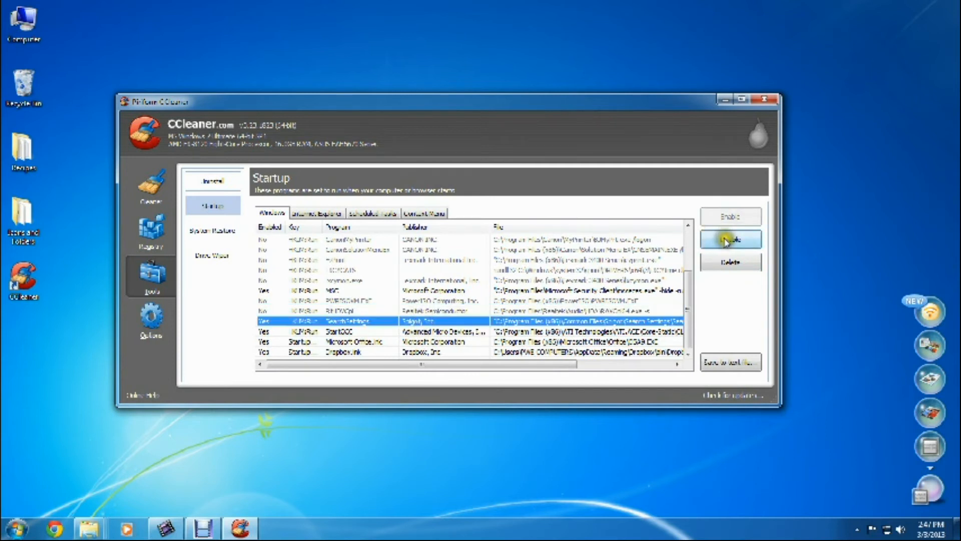
click(450, 310)
click(713, 219)
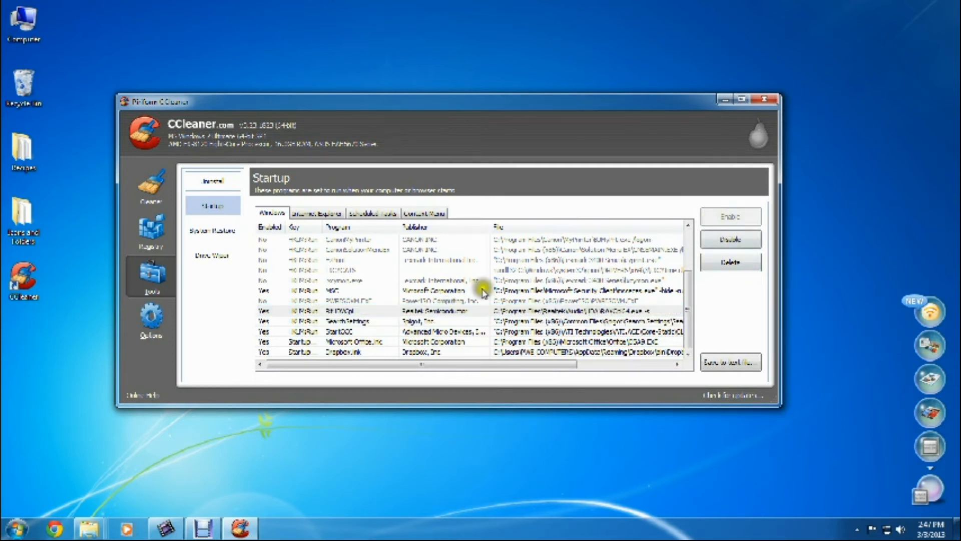
Step: Review the SearchSettings and StartCCC startup entries, and disable the Microsoft Office and Dropbox startup shortcuts
click(426, 320)
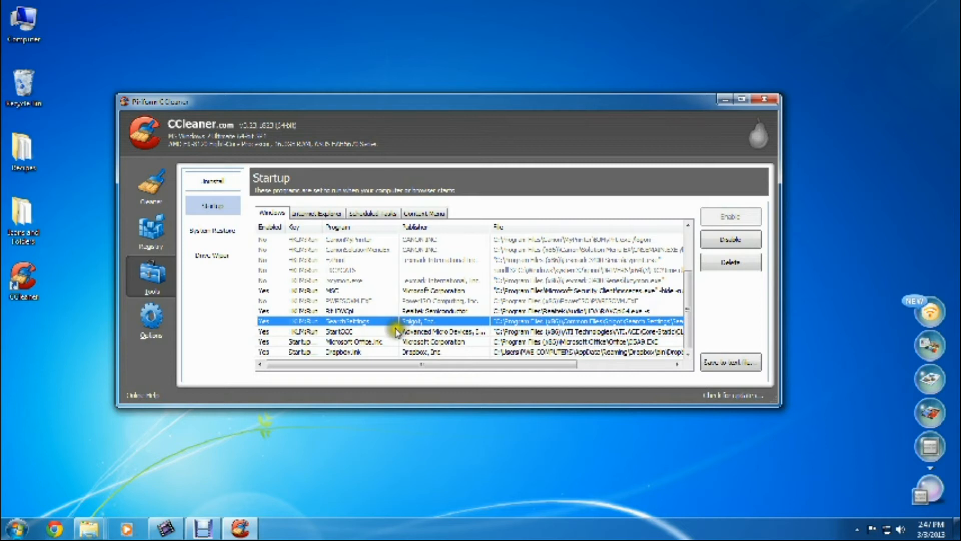
mouse_move(459, 366)
mouse_down()
mouse_move(517, 365)
mouse_move(440, 366)
mouse_up()
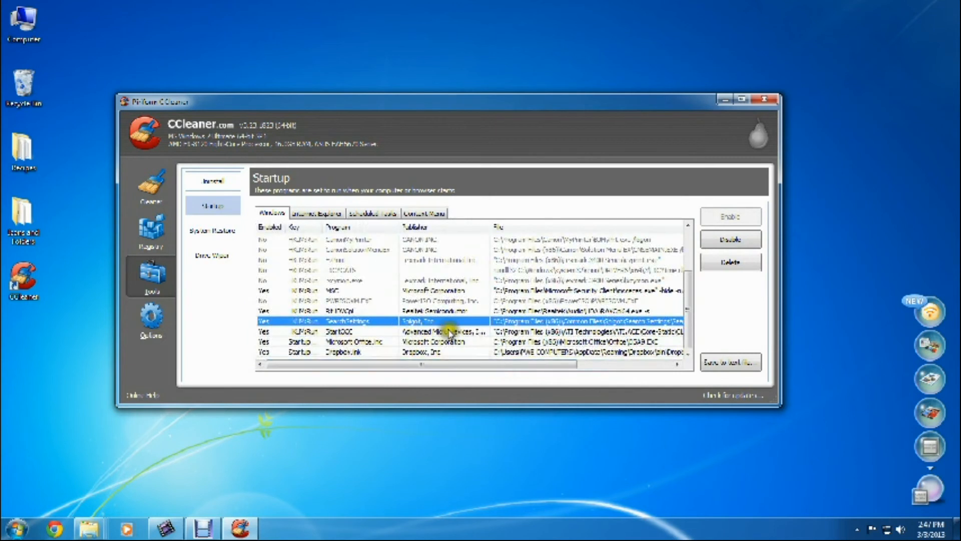
click(482, 331)
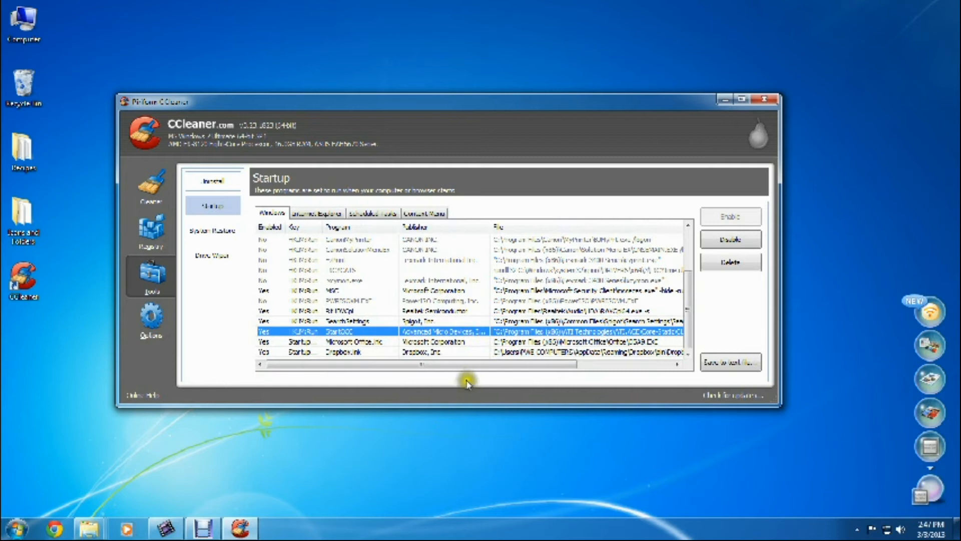
click(360, 341)
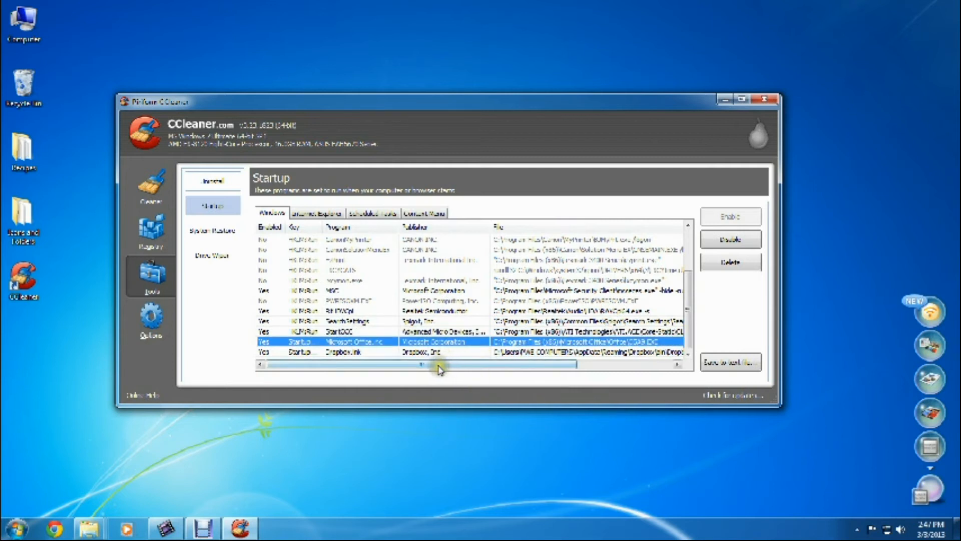
click(731, 240)
click(441, 352)
click(730, 240)
Step: Examine the Akamai NetSession startup entry at the beginning of the list
drag(696, 297, 682, 250)
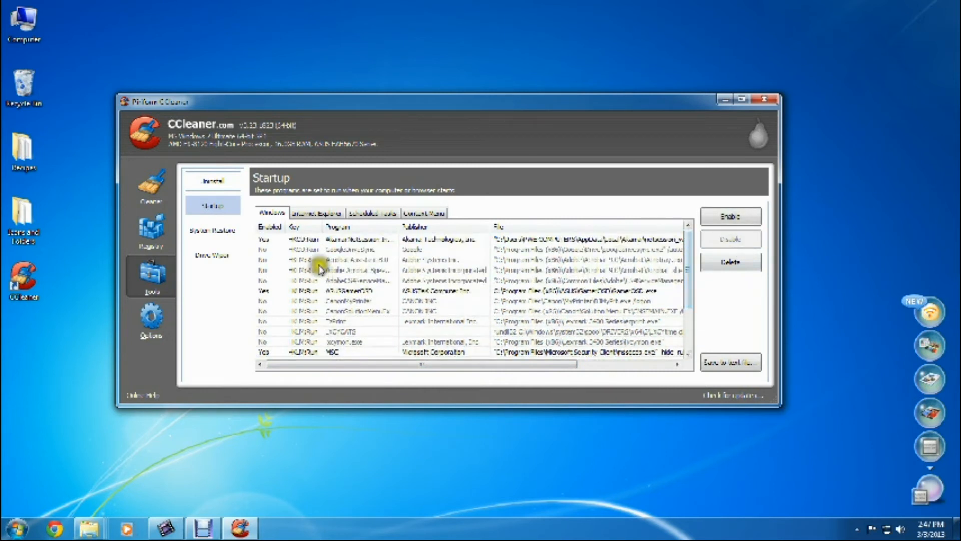
click(449, 239)
drag(452, 364, 401, 369)
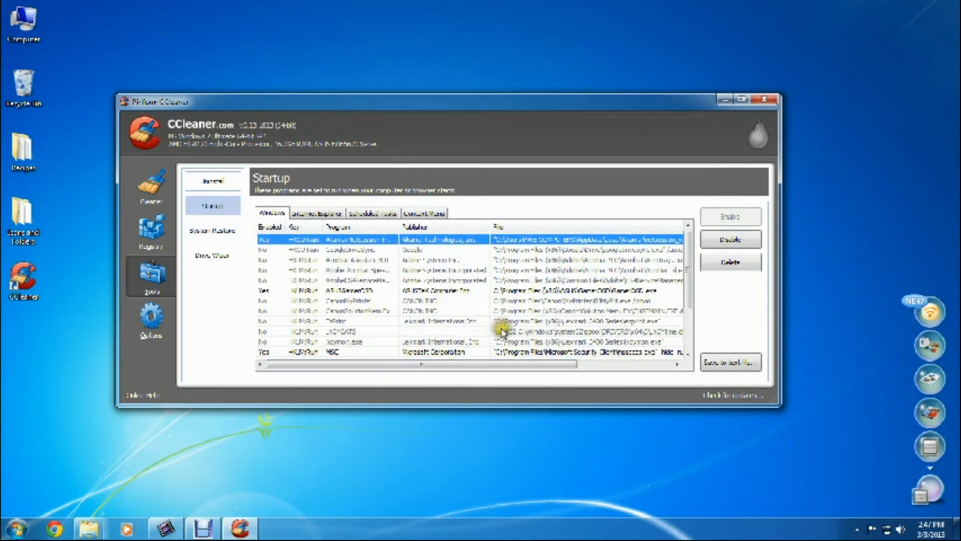
drag(507, 364, 472, 367)
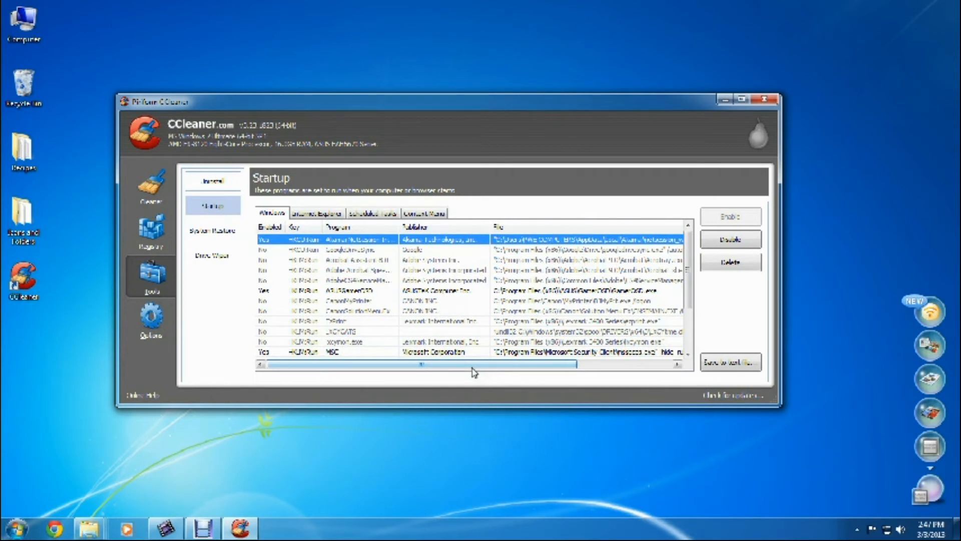
Step: Show the System Restore points and select the most recent one
click(220, 229)
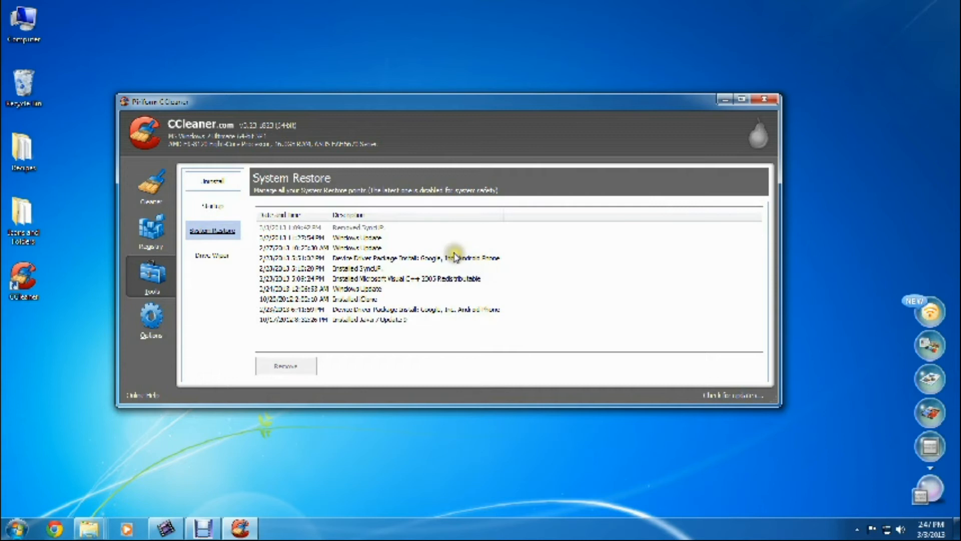
click(375, 228)
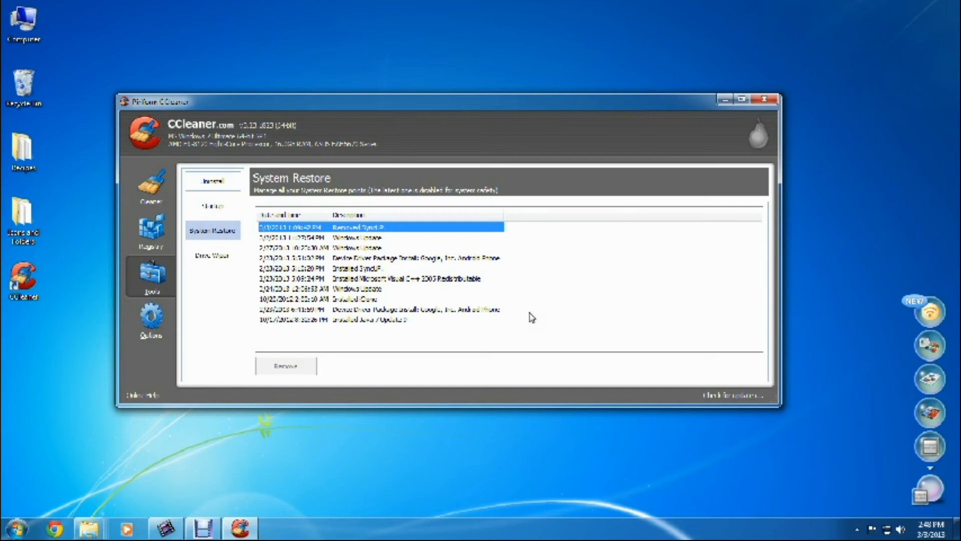
Step: Examine the Drive Wiper's wipe choices, keep Free Space Only, and briefly tick and untick Local Disk (C:)
click(213, 257)
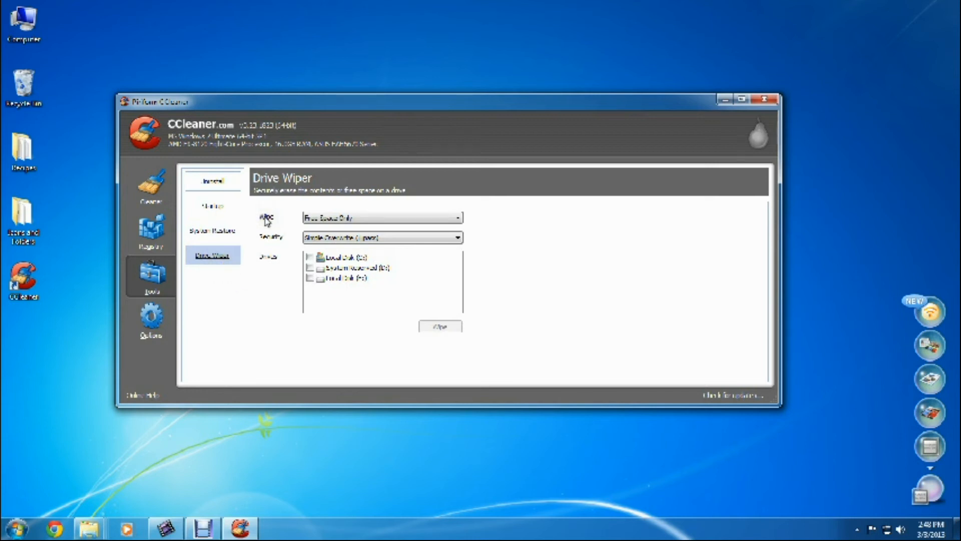
click(375, 218)
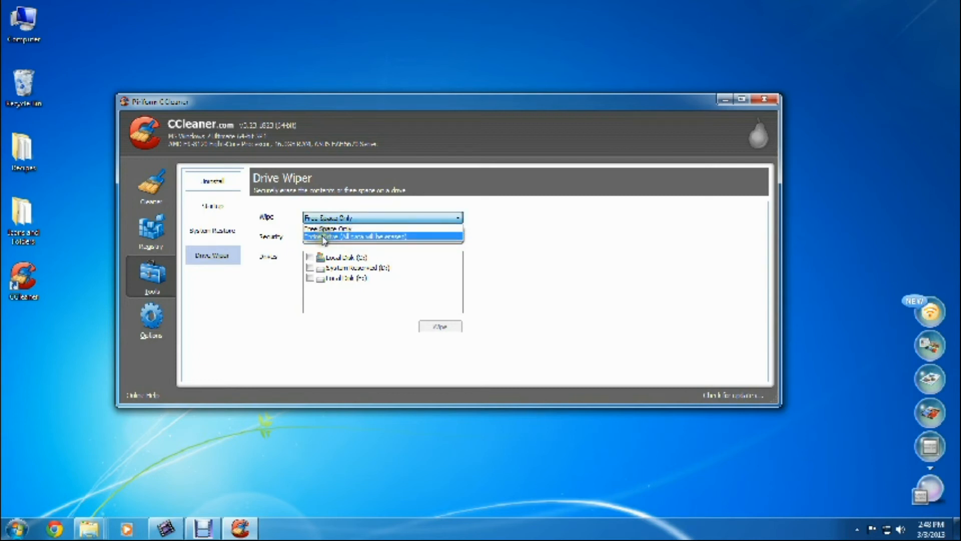
click(601, 226)
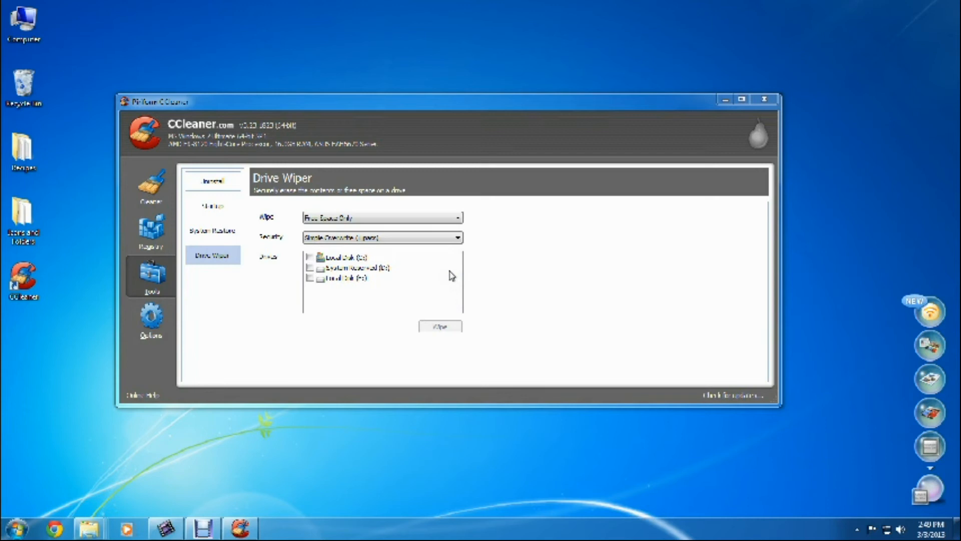
click(328, 219)
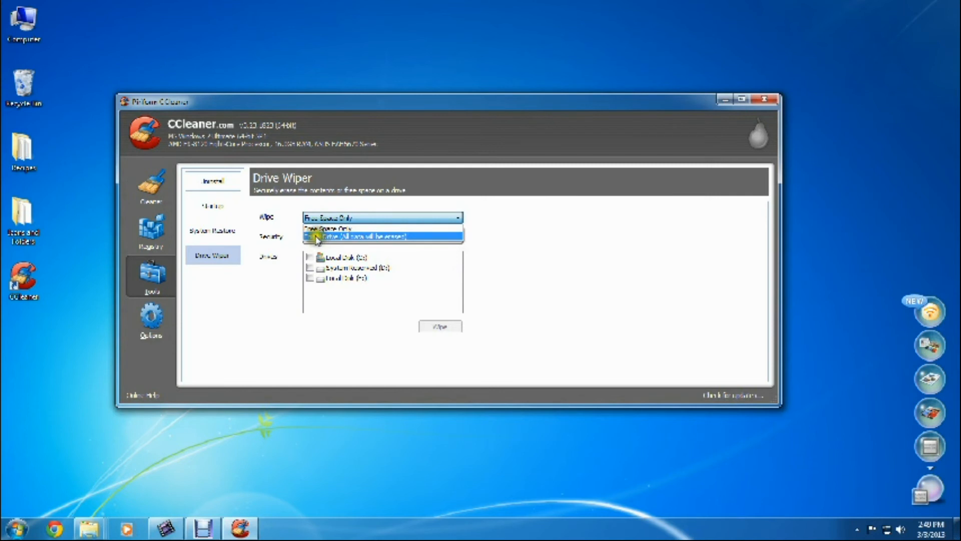
click(380, 229)
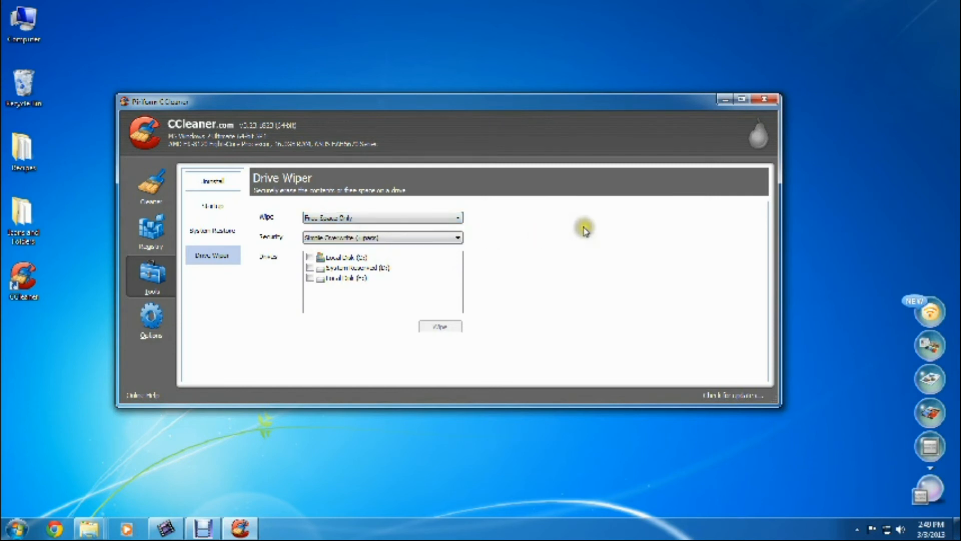
click(309, 257)
click(309, 257)
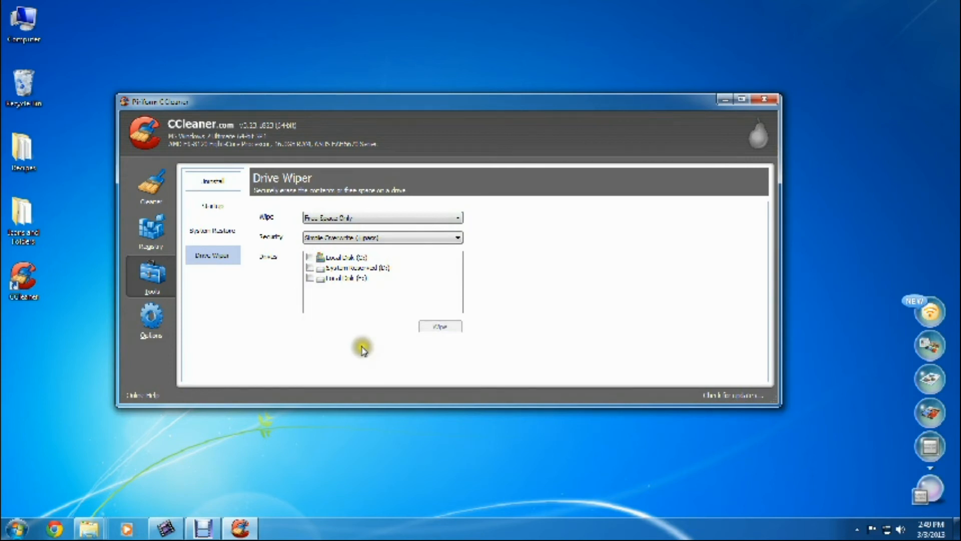
Step: Show the basic CCleaner settings and briefly turn running CCleaner at computer start on and off again
click(152, 316)
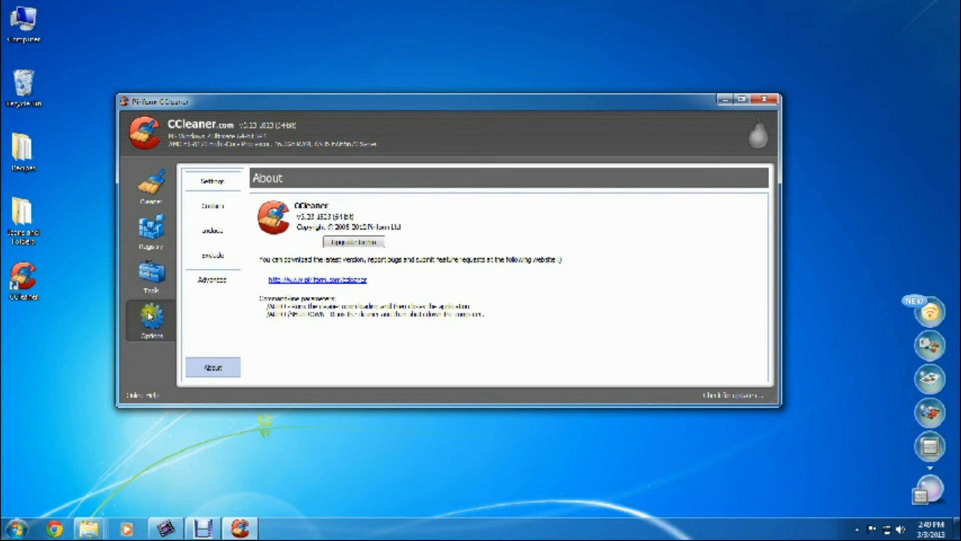
click(214, 184)
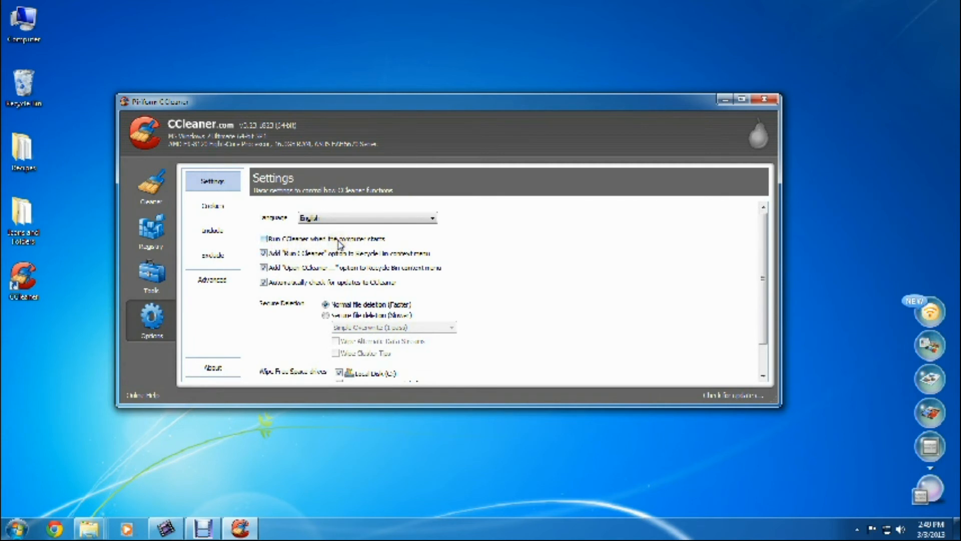
click(264, 240)
click(264, 240)
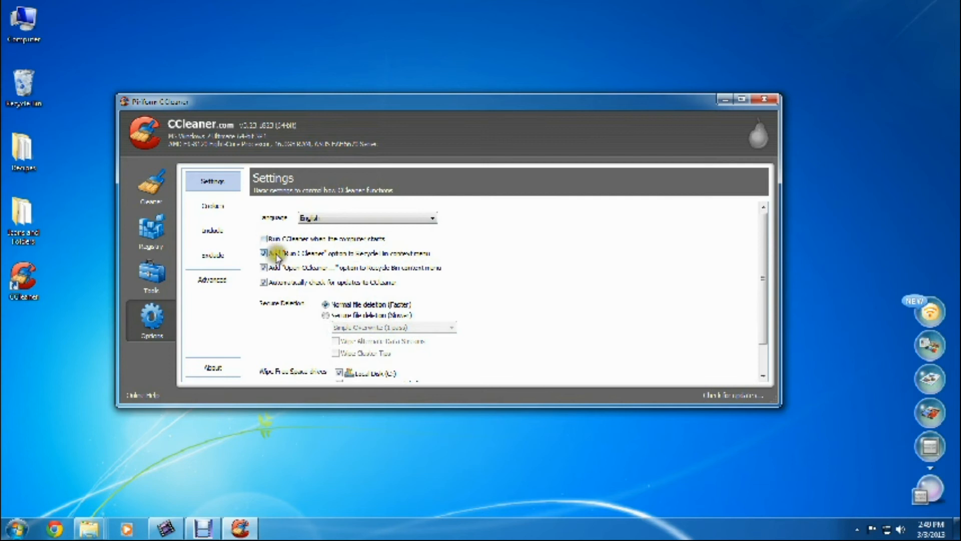
click(394, 258)
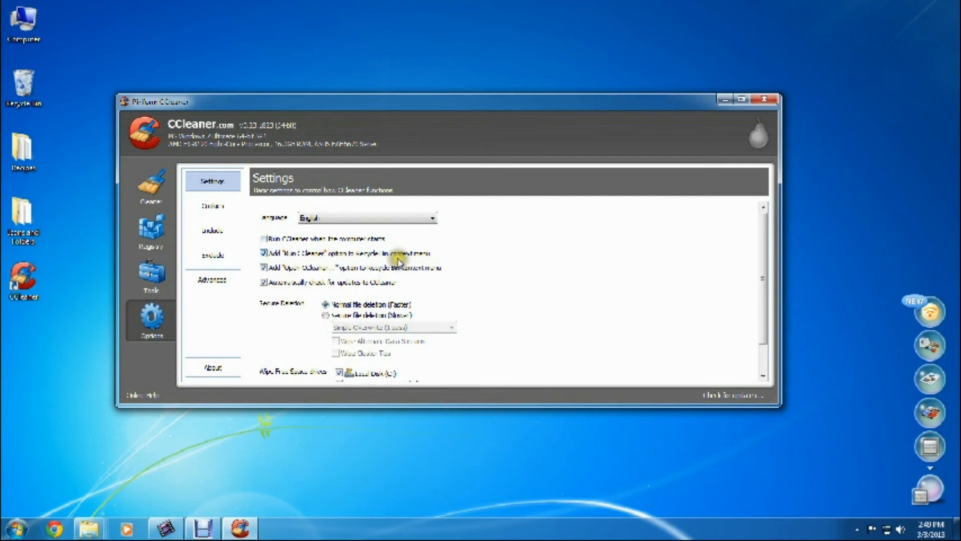
Step: Check the CCleaner commands offered for the desktop Recycle Bin, and empty the Recycle Bin
right_click(24, 88)
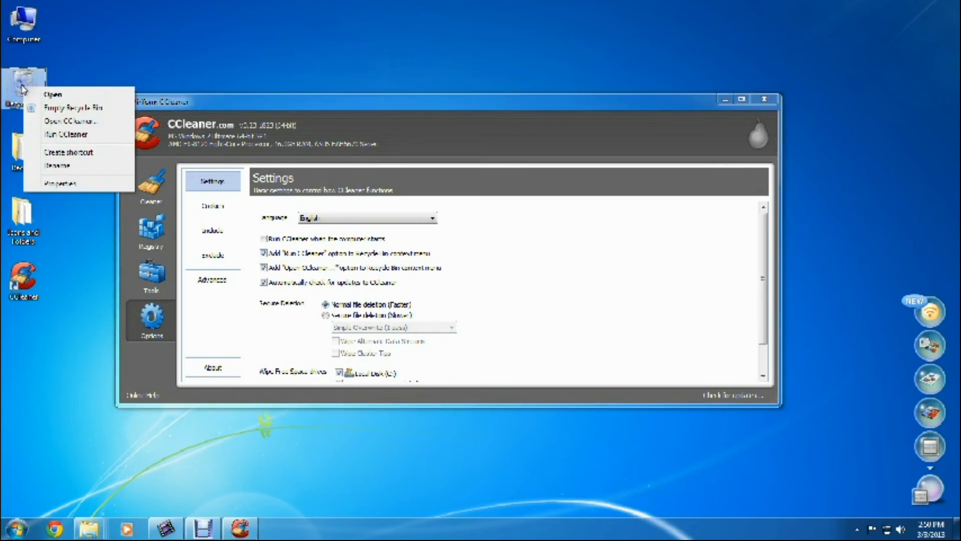
click(90, 137)
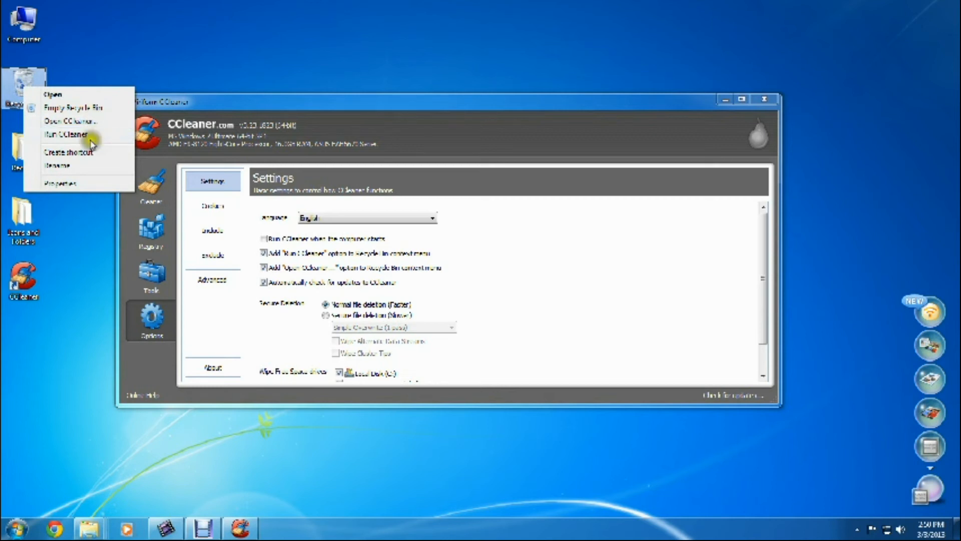
click(68, 107)
click(518, 313)
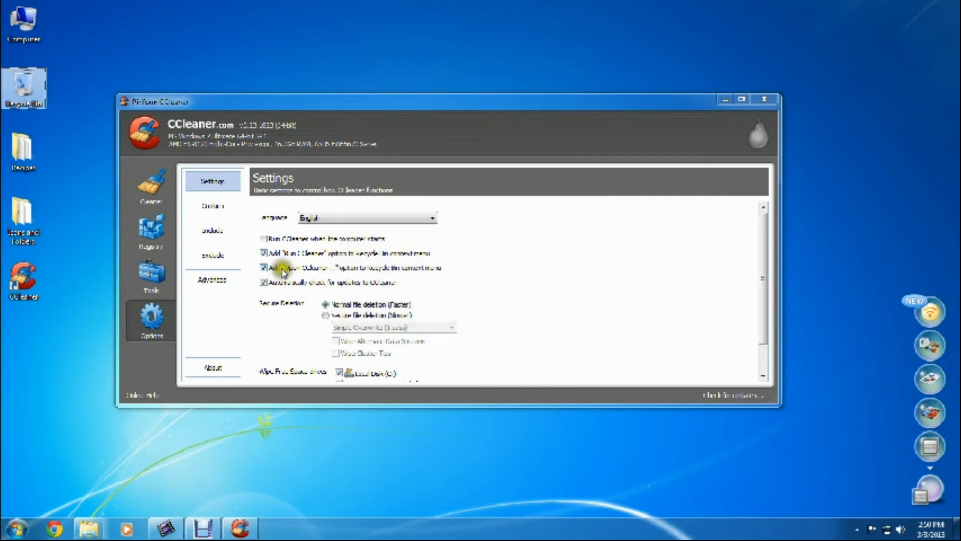
Step: Set the secure deletion mode to Secure file deletion (Slower) in the basic settings
click(281, 294)
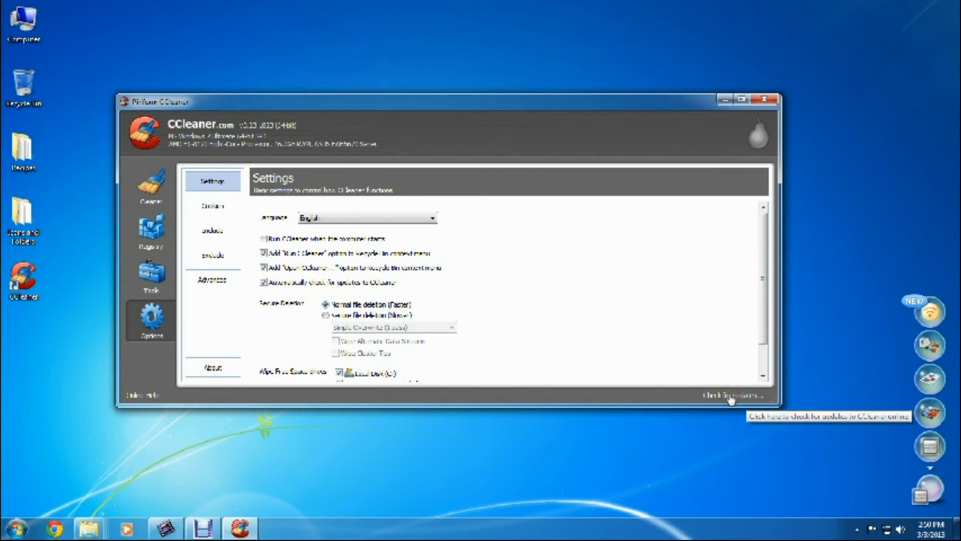
scroll(610, 295, down, 3)
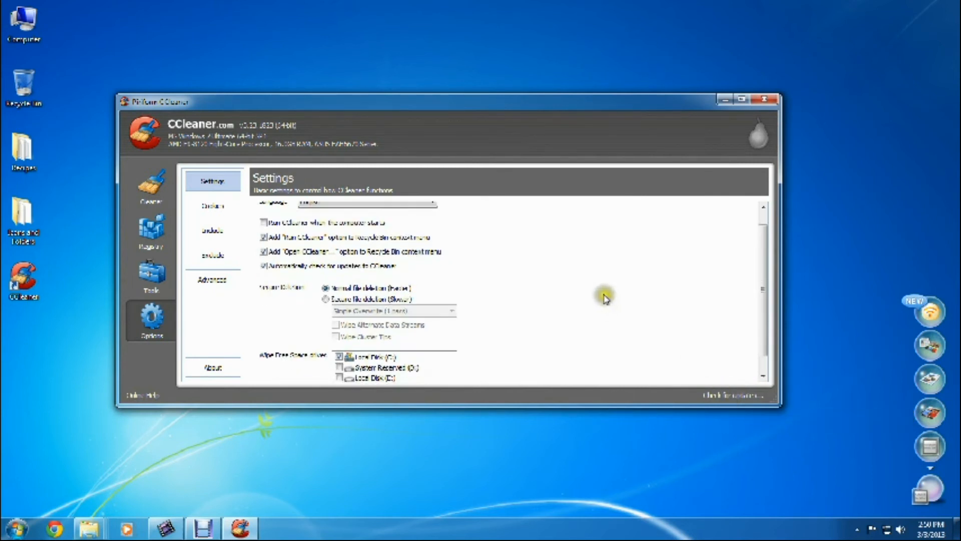
scroll(621, 293, down, 2)
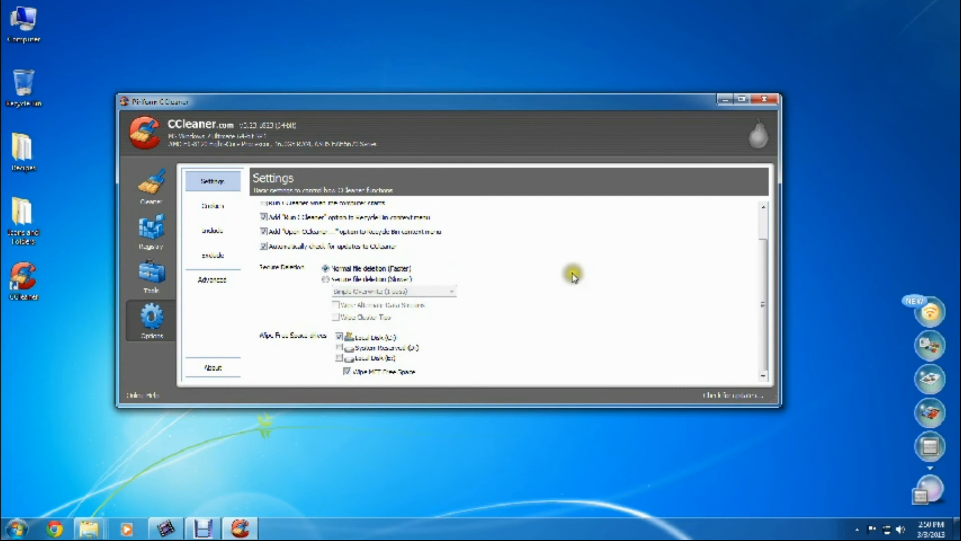
click(324, 279)
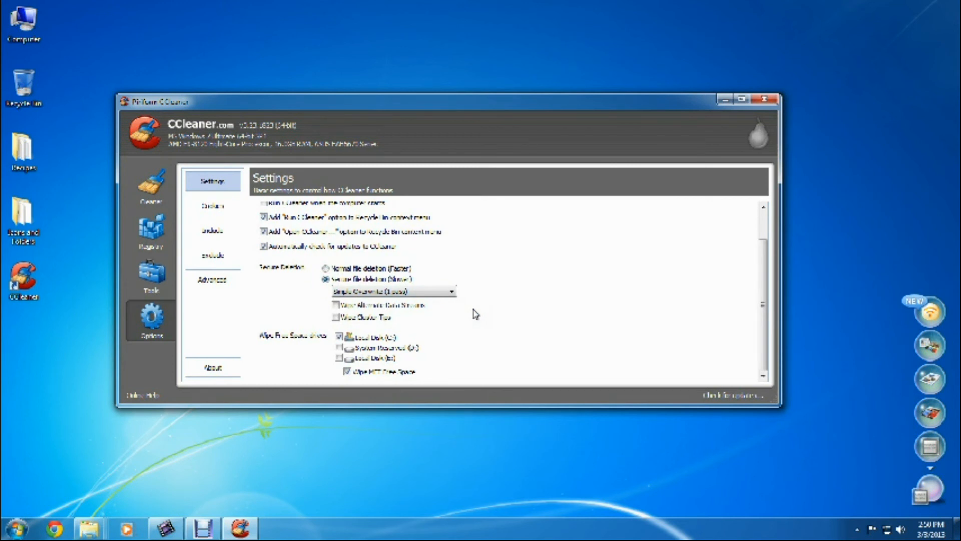
Step: Set the secure deletion mode back to Normal file deletion (Faster)
click(325, 268)
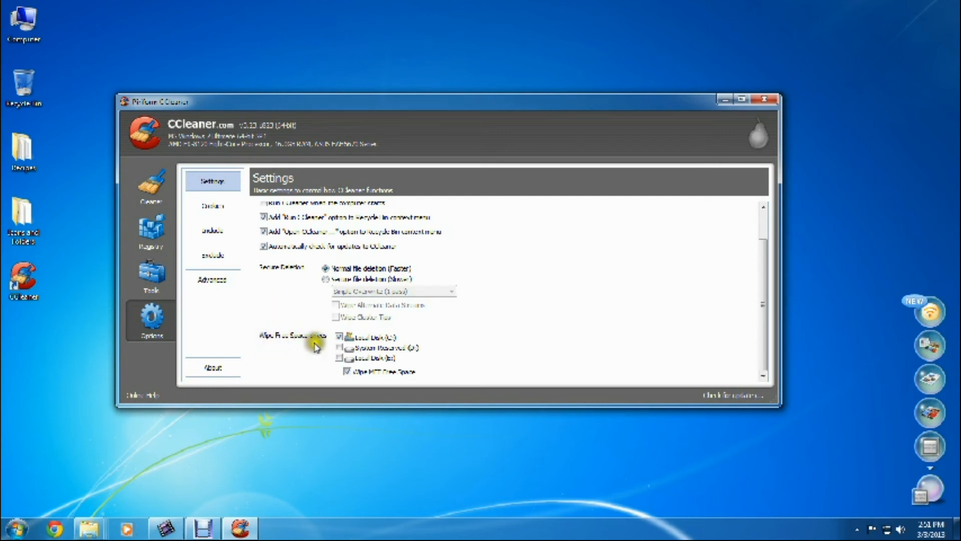
Step: Look through the cookies to delete, search them for hotmail, and shorten the search text to h
click(217, 206)
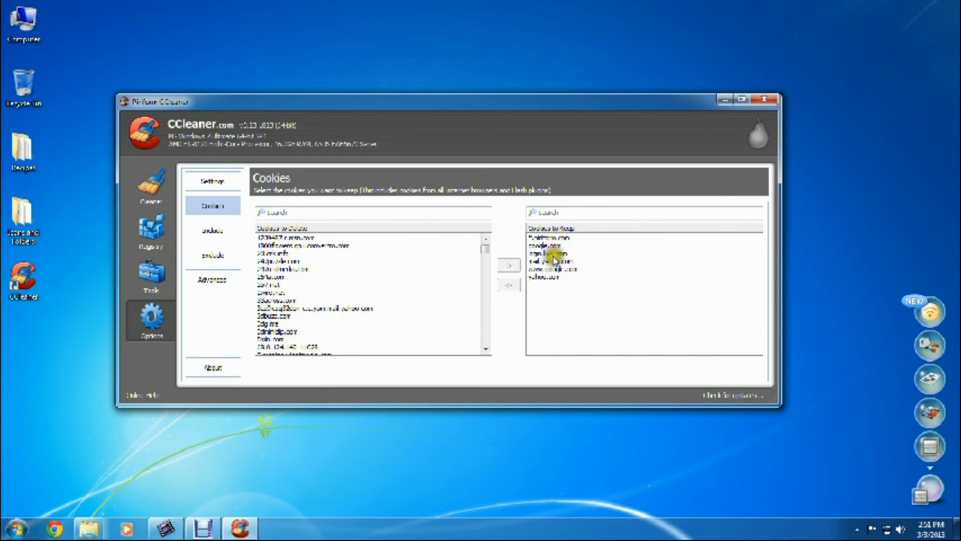
drag(484, 251, 484, 275)
click(393, 211)
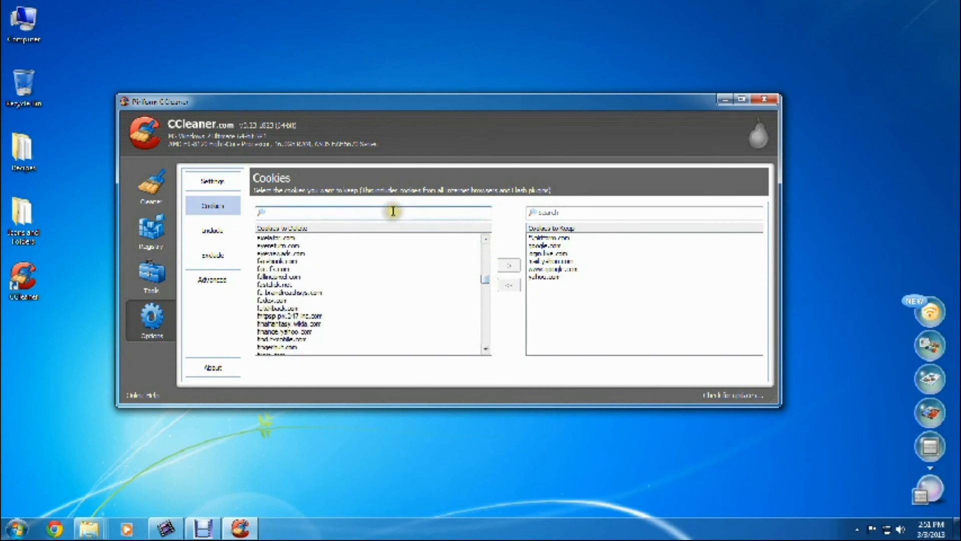
text(hotmail)
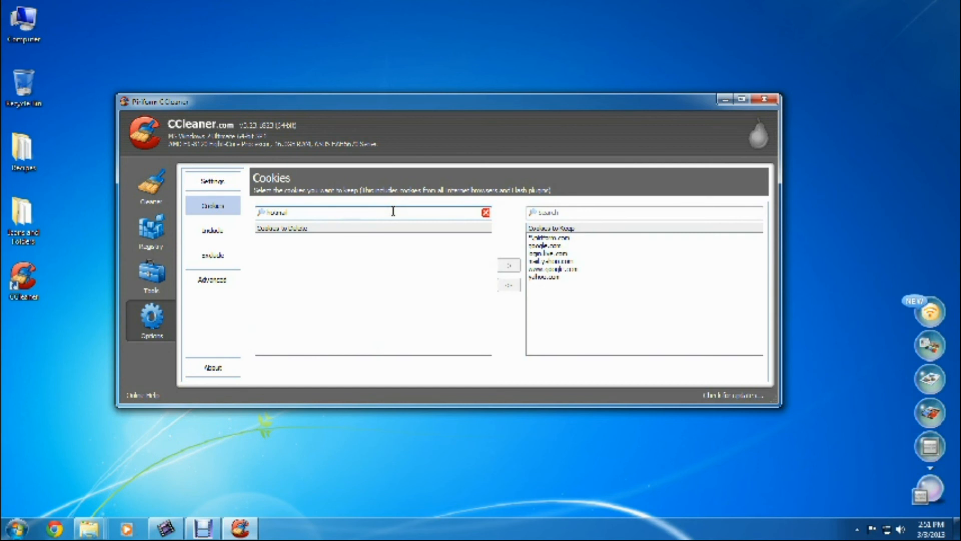
key(BackSpace)
key(BackSpace)
key(BackSpace)
key(BackSpace)
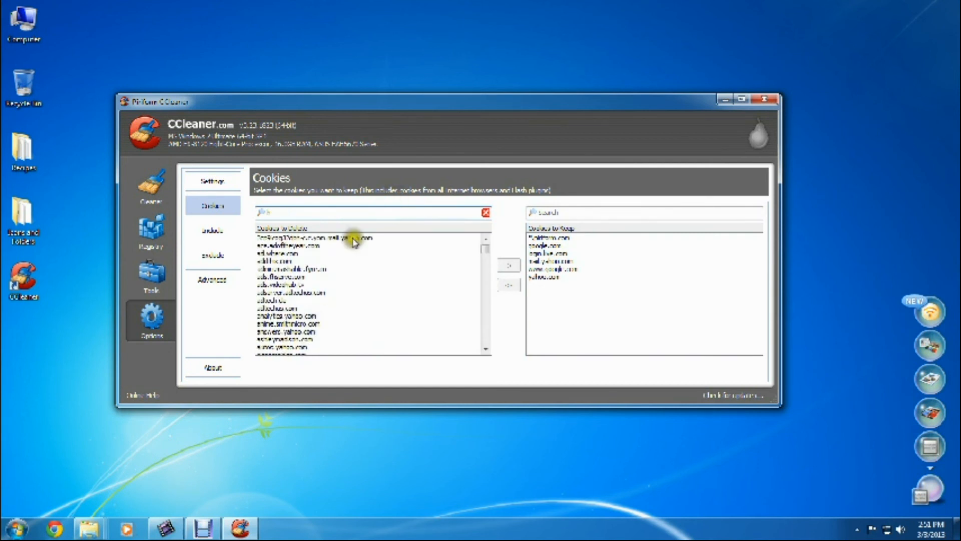
Step: Move the chase.com cookie to the cookies to keep, and return it to the cookies to delete
click(270, 307)
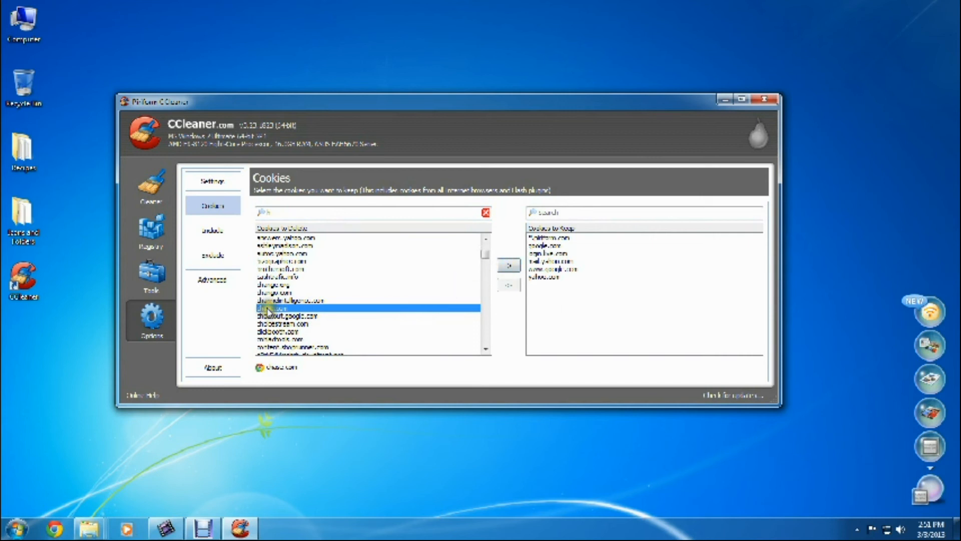
click(506, 267)
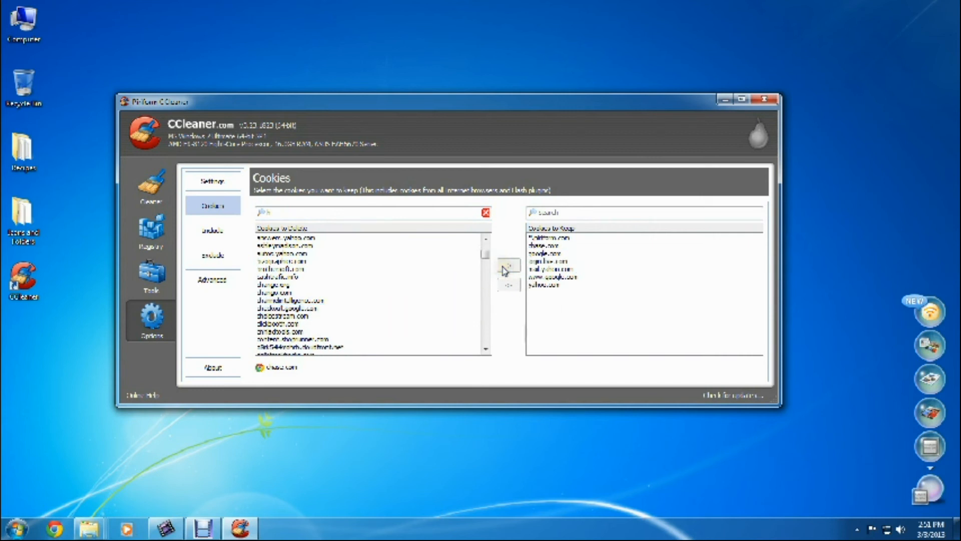
click(547, 246)
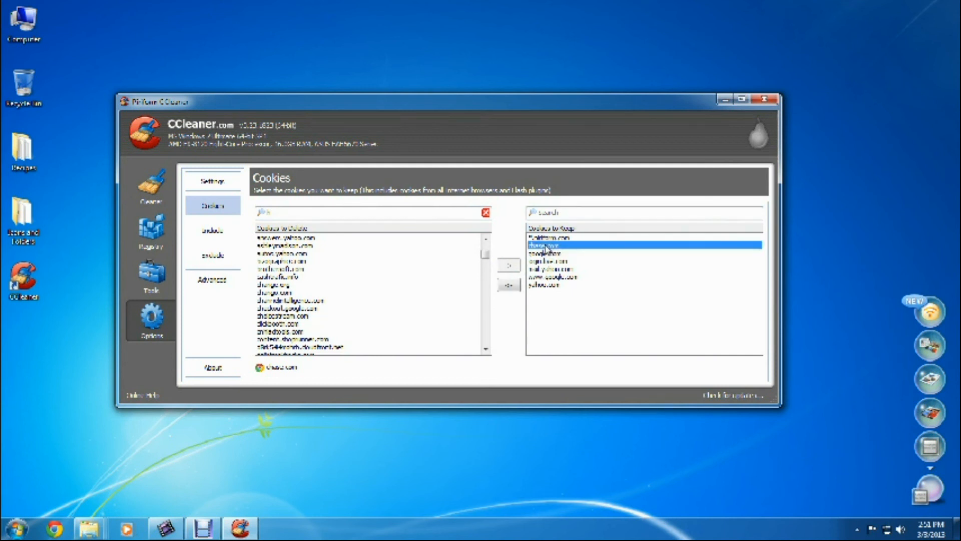
click(509, 285)
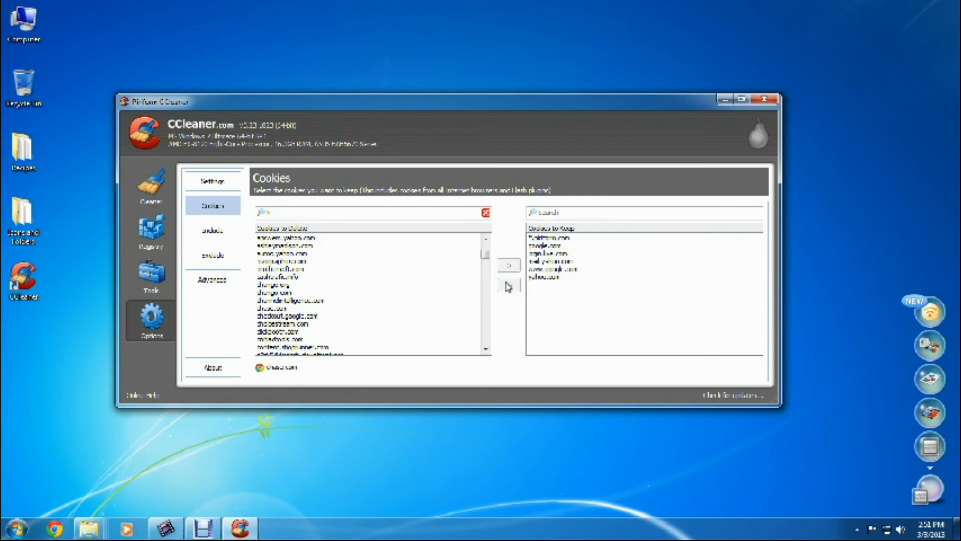
Step: Remove the piriform.com cookie from the cookies to keep, and clear the cookie search
click(547, 238)
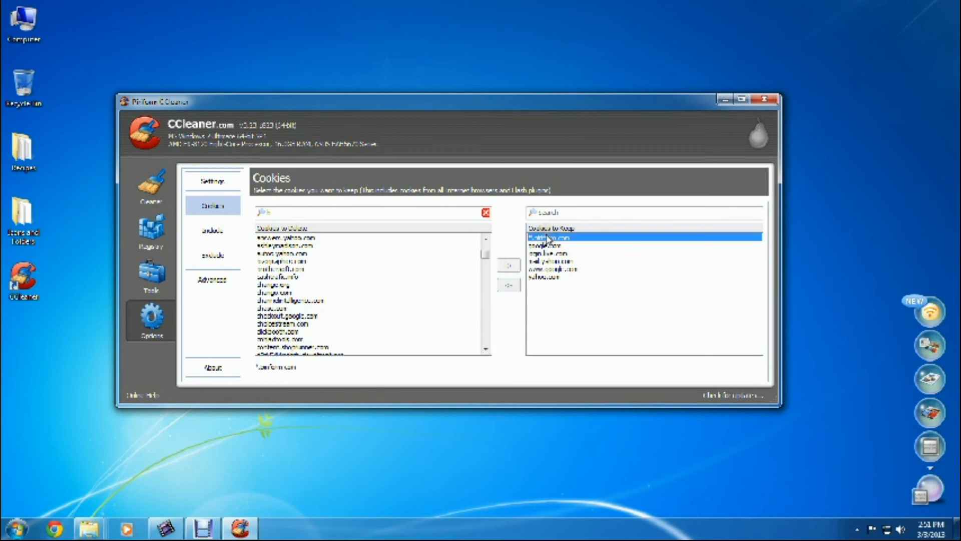
click(509, 286)
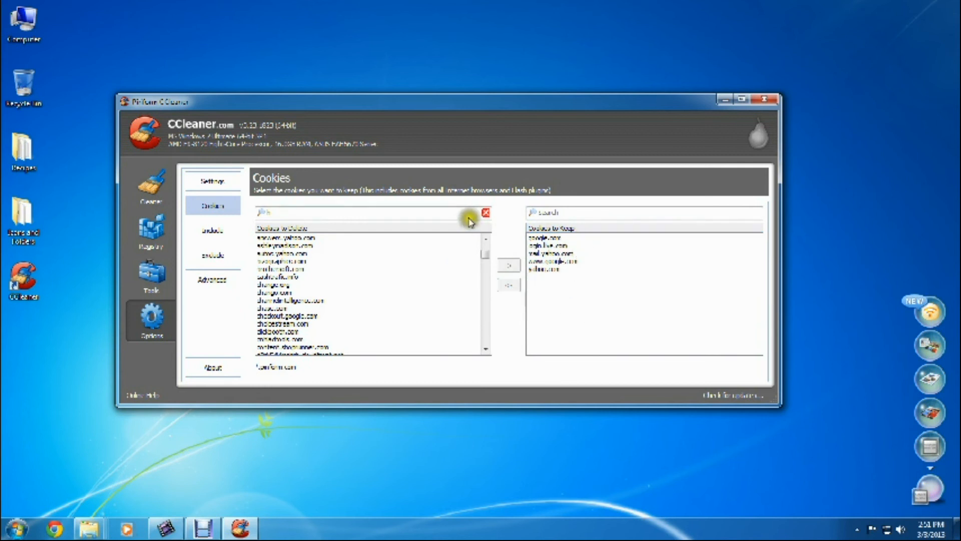
click(485, 212)
Step: Show the Include list of custom files and folders, and dismiss the Windows performance notification
click(213, 231)
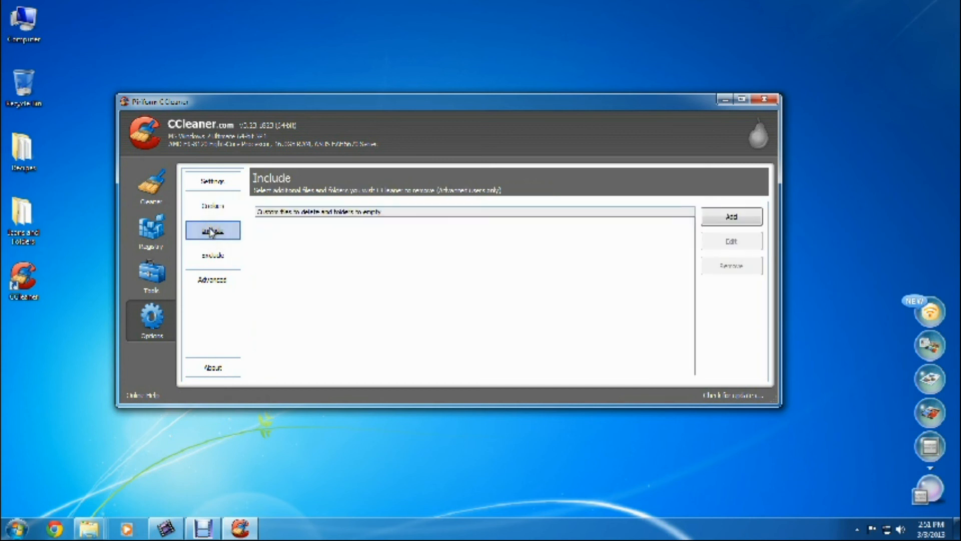
click(284, 223)
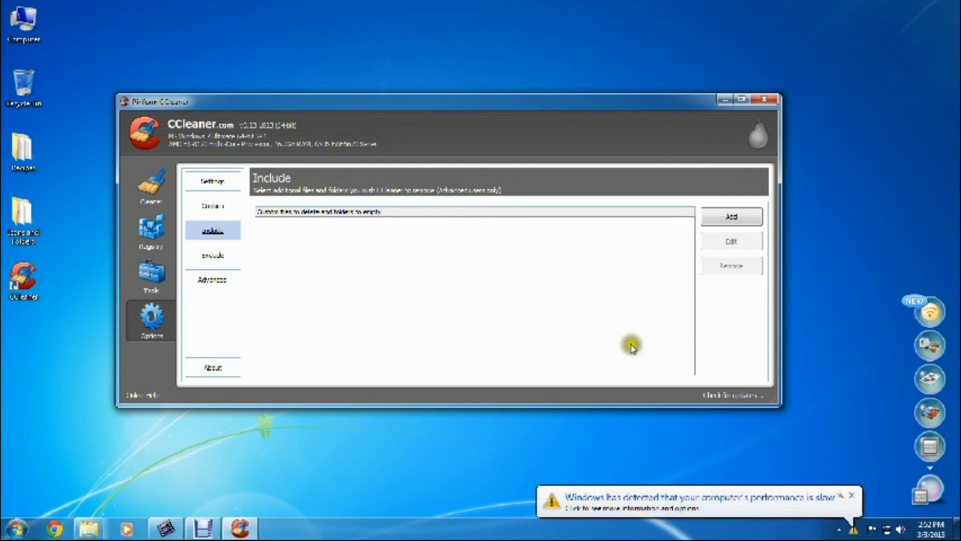
click(852, 496)
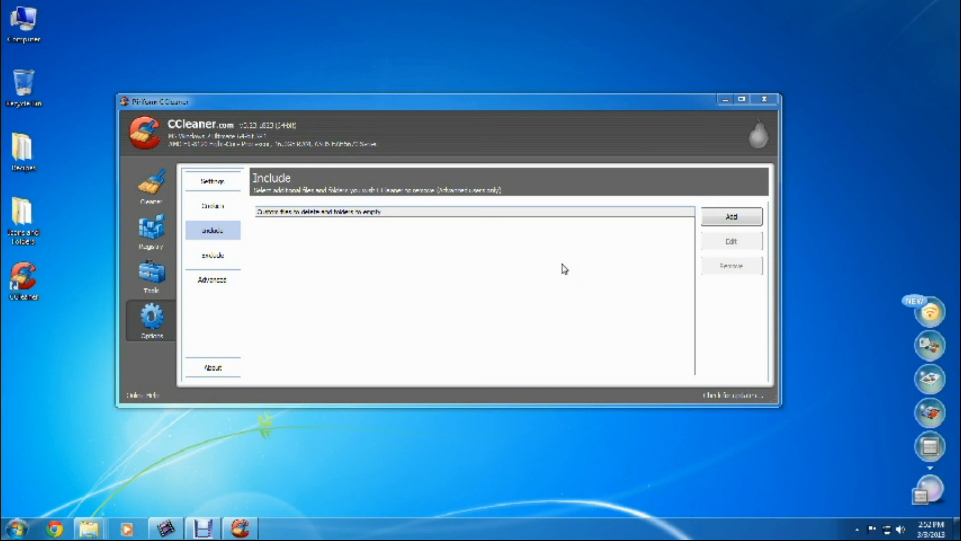
Step: Examine the drive, folder and file choices for a new Include entry, and cancel the entry
click(739, 223)
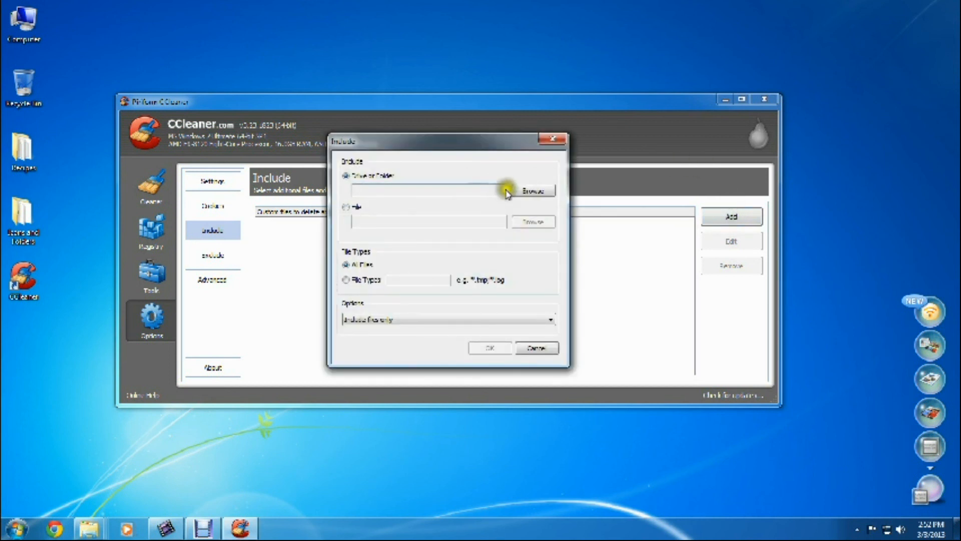
click(530, 190)
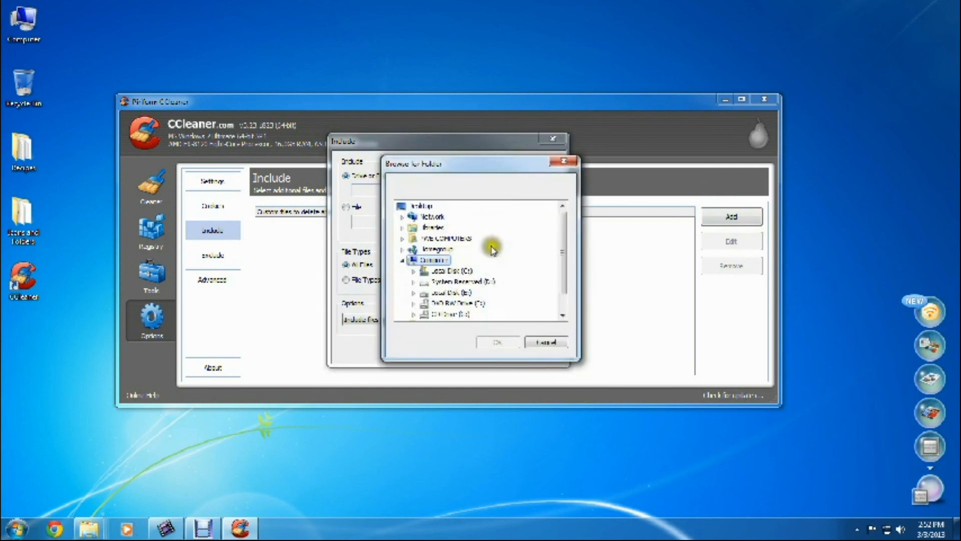
click(537, 345)
click(355, 206)
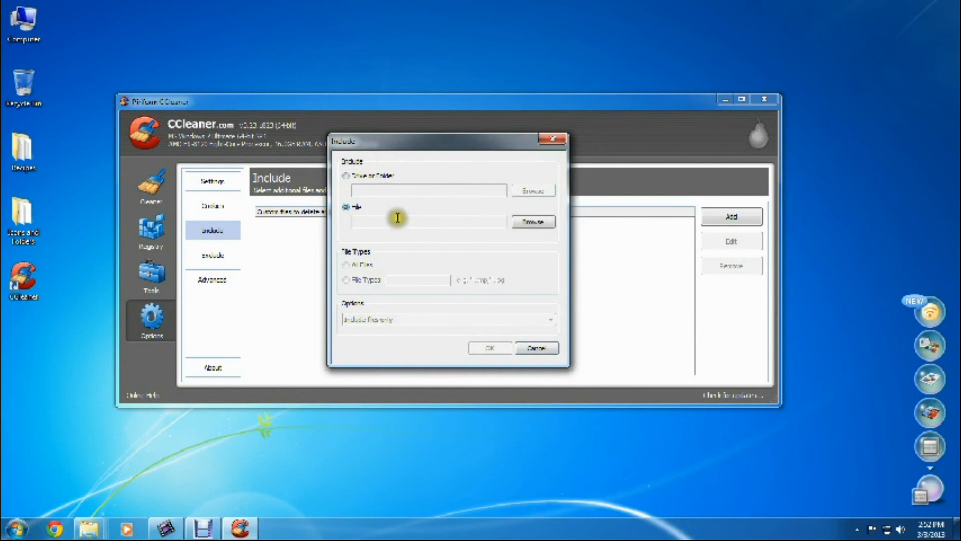
click(545, 350)
Step: Start a new drive or folder entry in the Exclude list, and look through the available folders
click(194, 253)
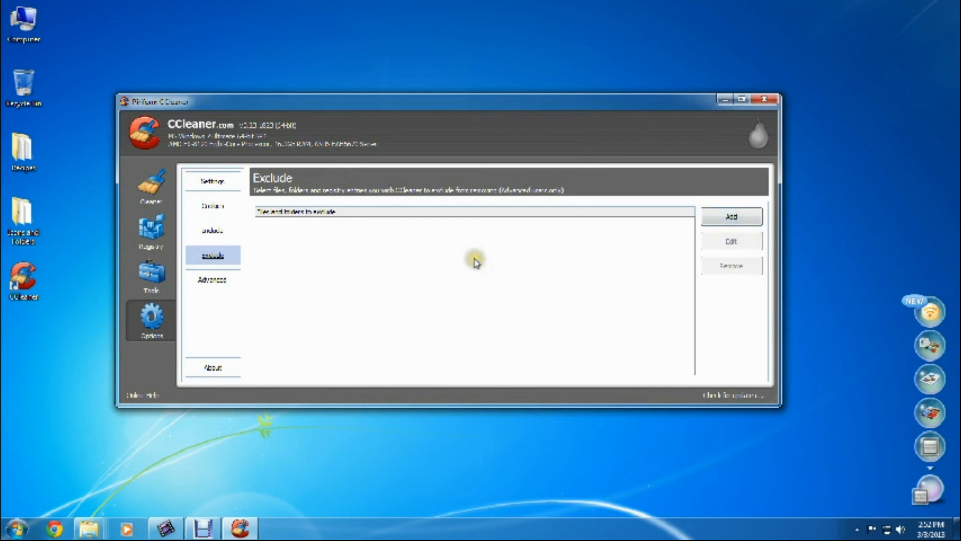
click(731, 214)
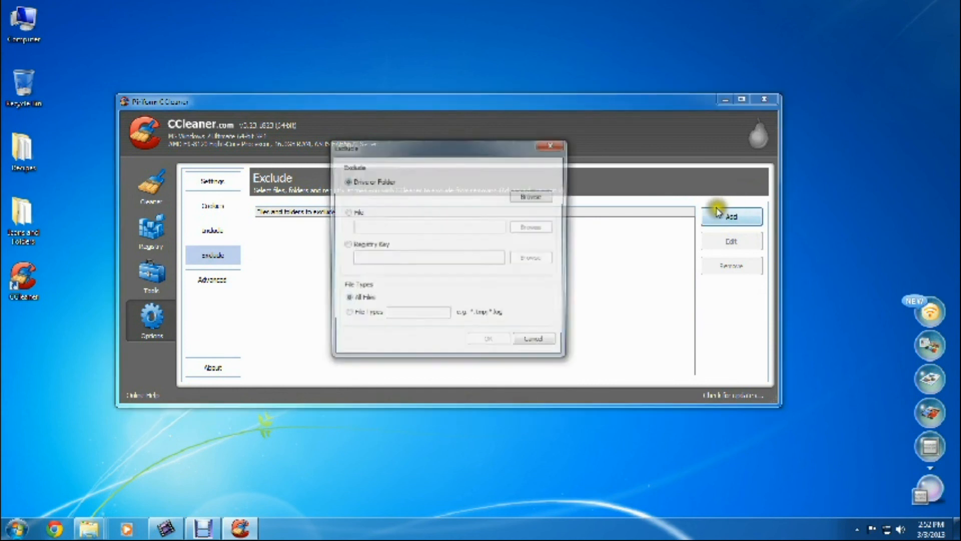
click(532, 196)
scroll(444, 285, down, 1)
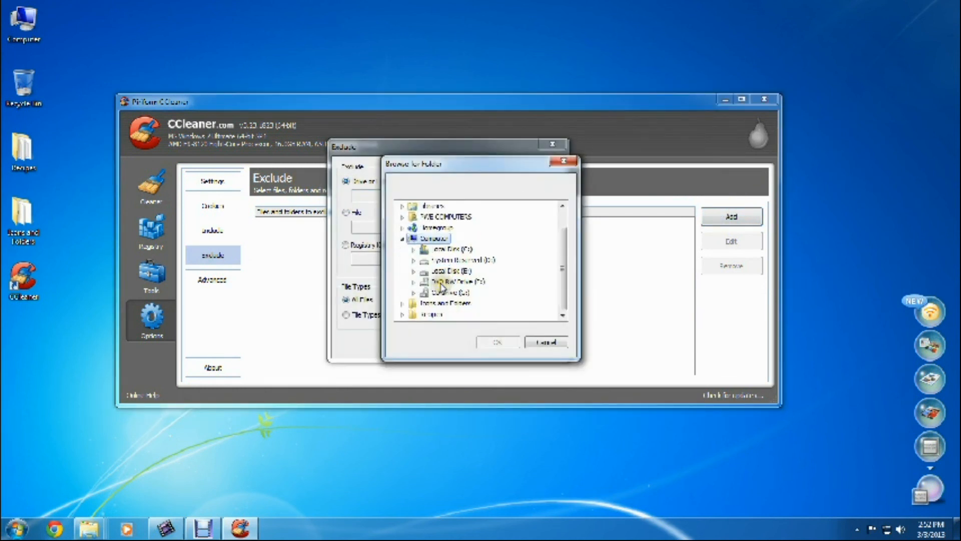
scroll(423, 241, up, 1)
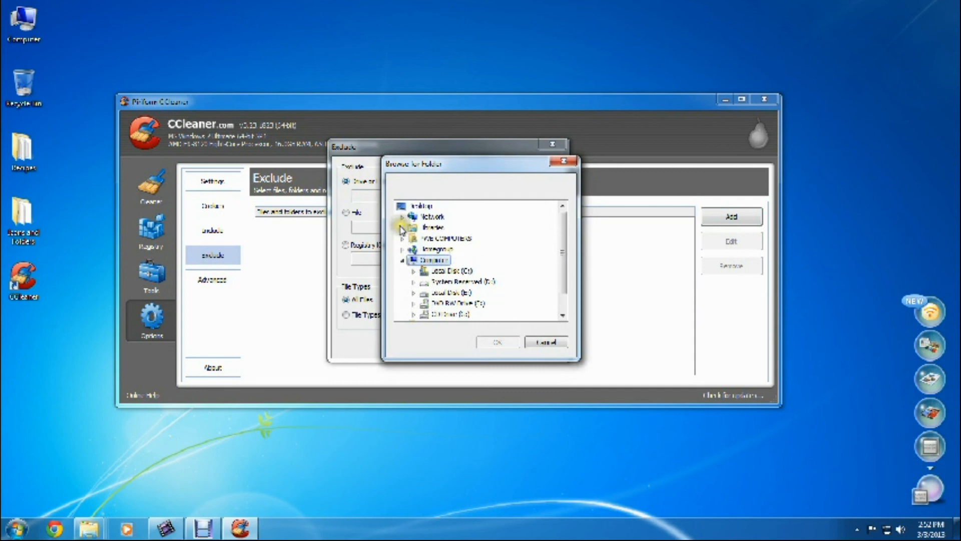
Step: Choose My Music from the Music library as the folder to exclude, and cancel the new Exclude entry
click(402, 228)
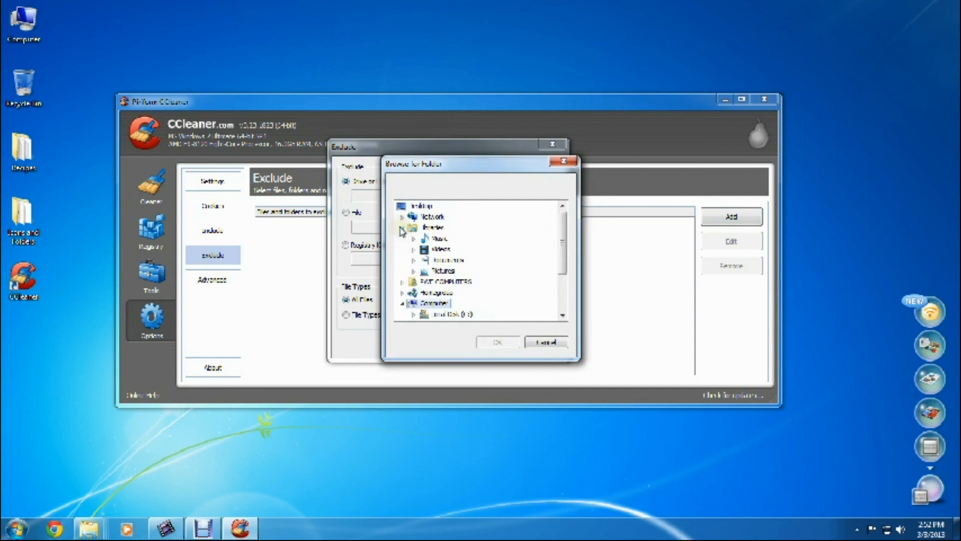
click(432, 250)
click(437, 239)
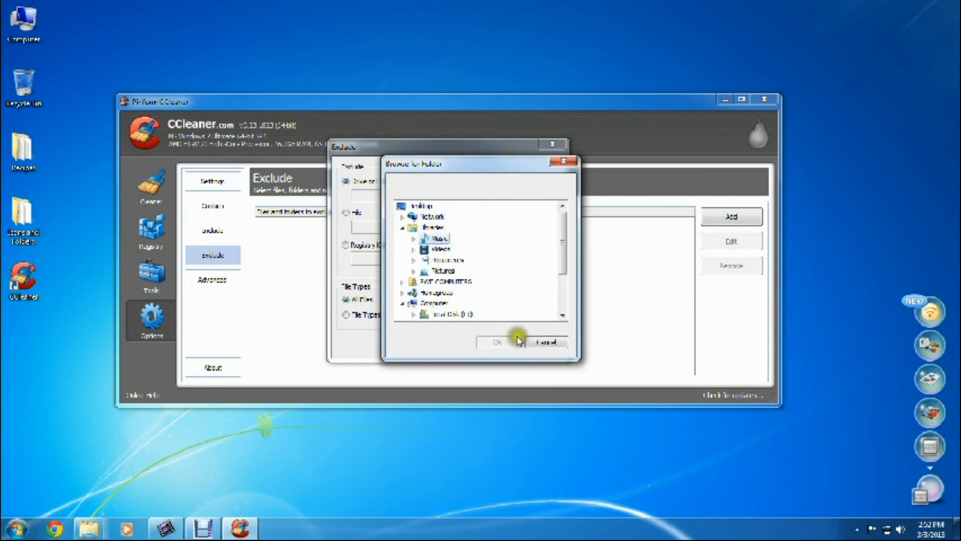
double_click(440, 239)
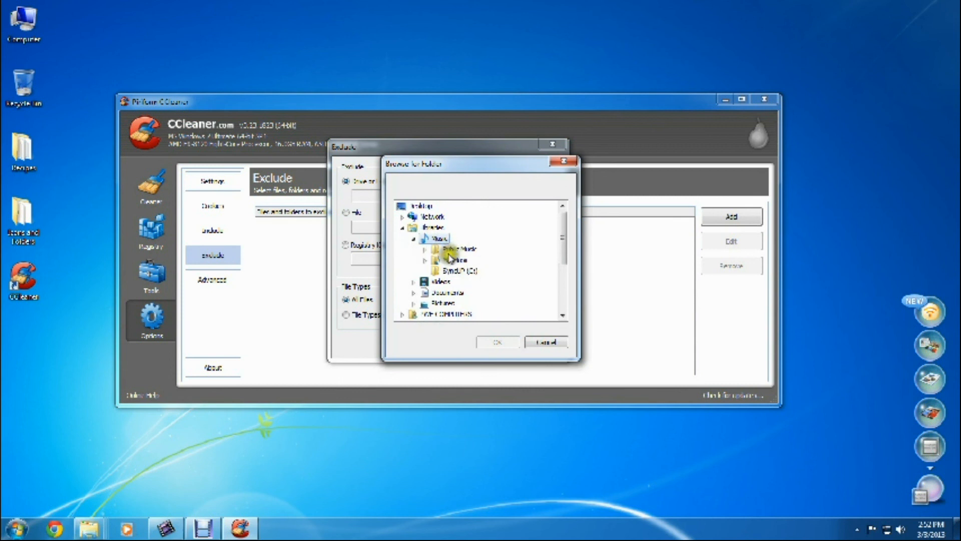
click(455, 270)
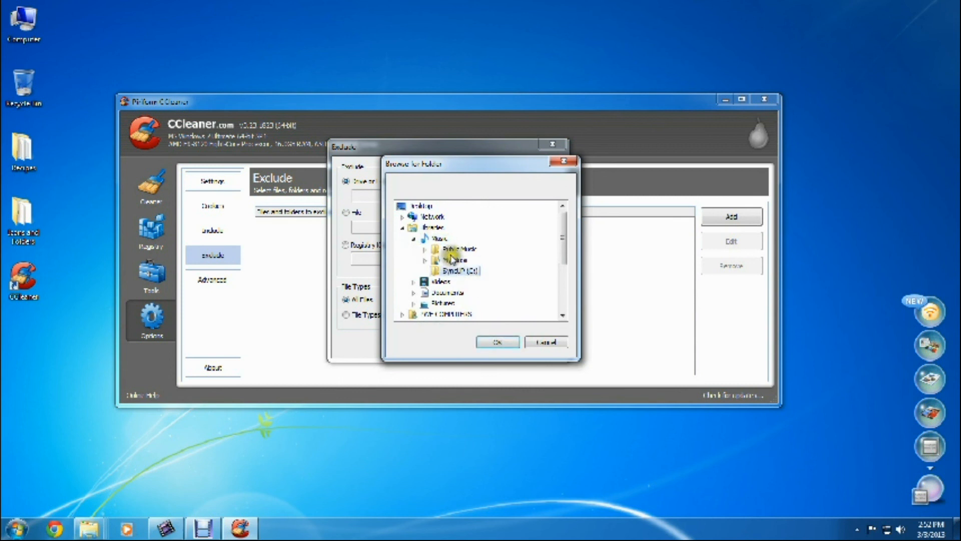
click(454, 260)
click(425, 260)
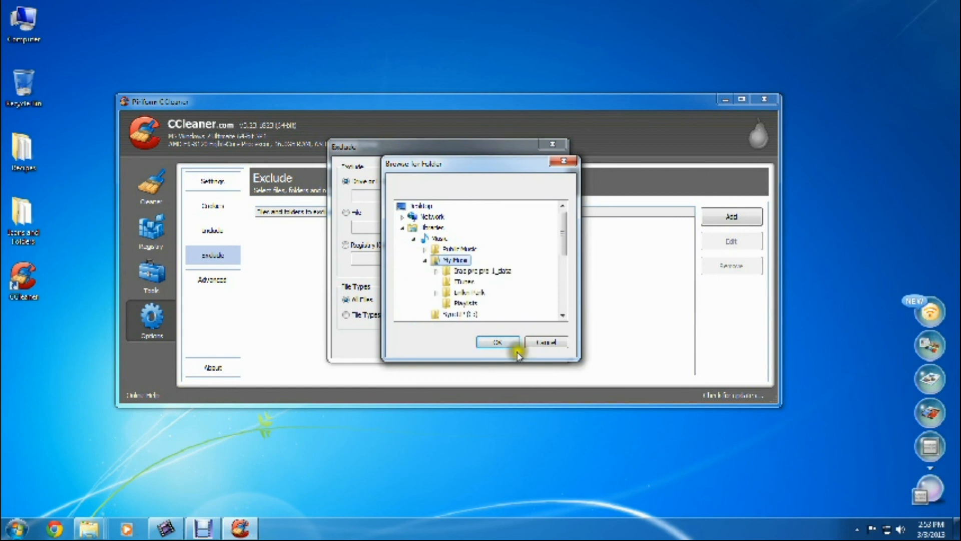
click(496, 342)
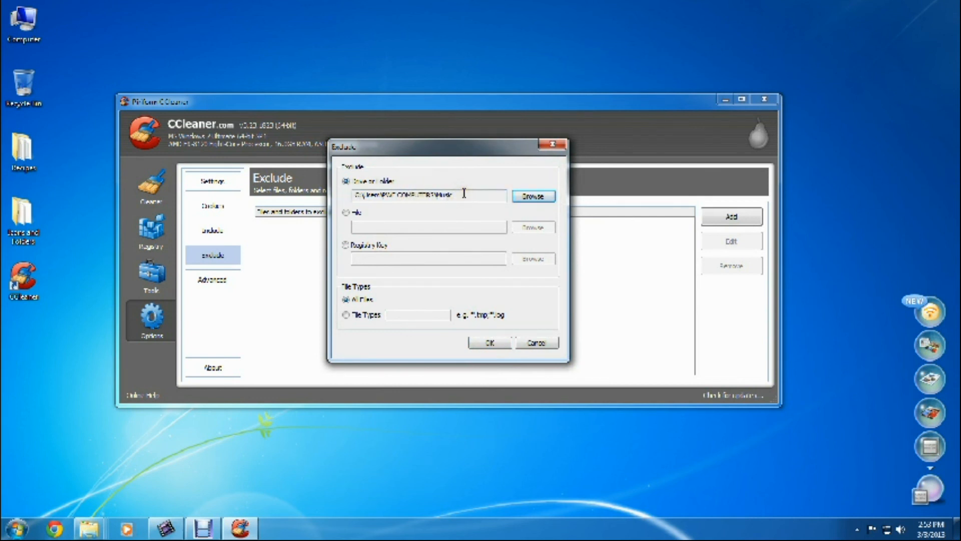
click(537, 342)
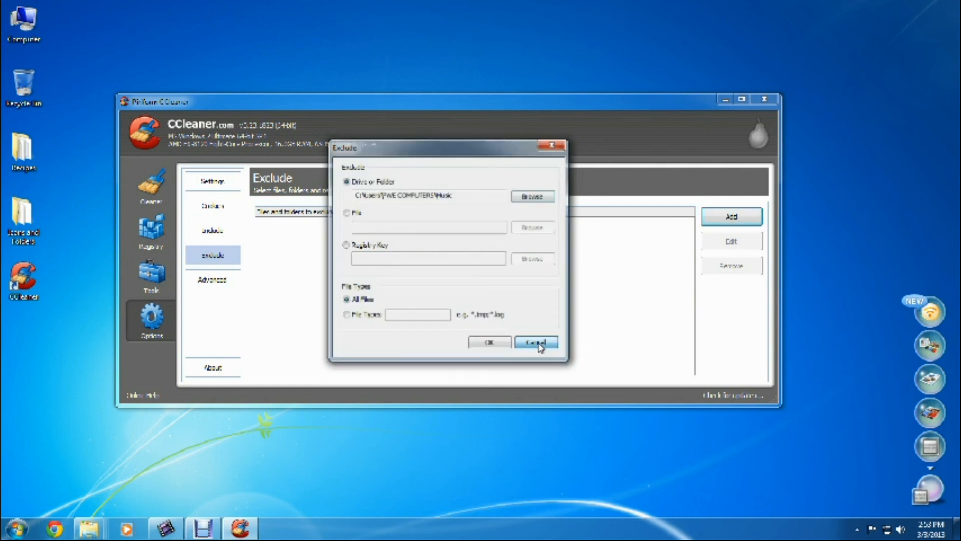
Step: Review the advanced settings, restore the default settings for CCleaner, and close the program
click(226, 279)
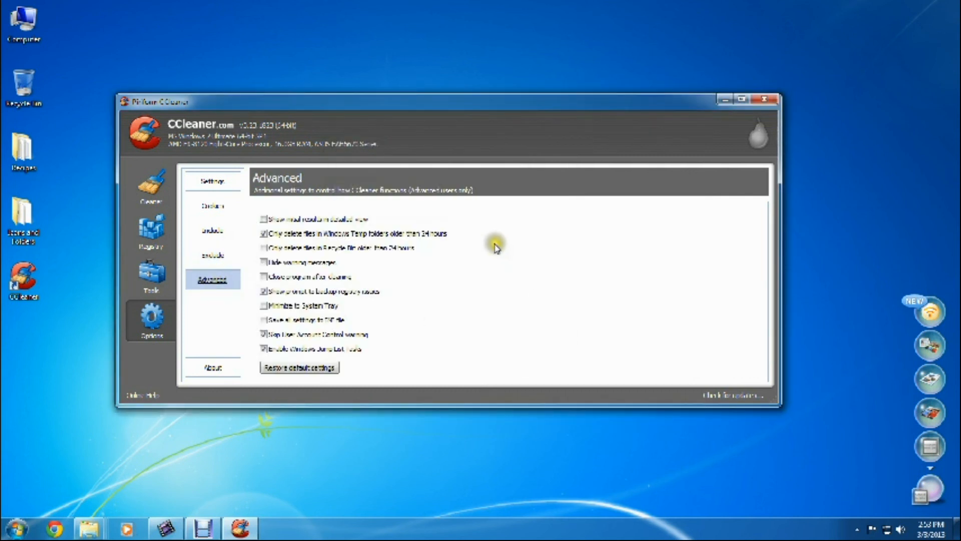
click(464, 241)
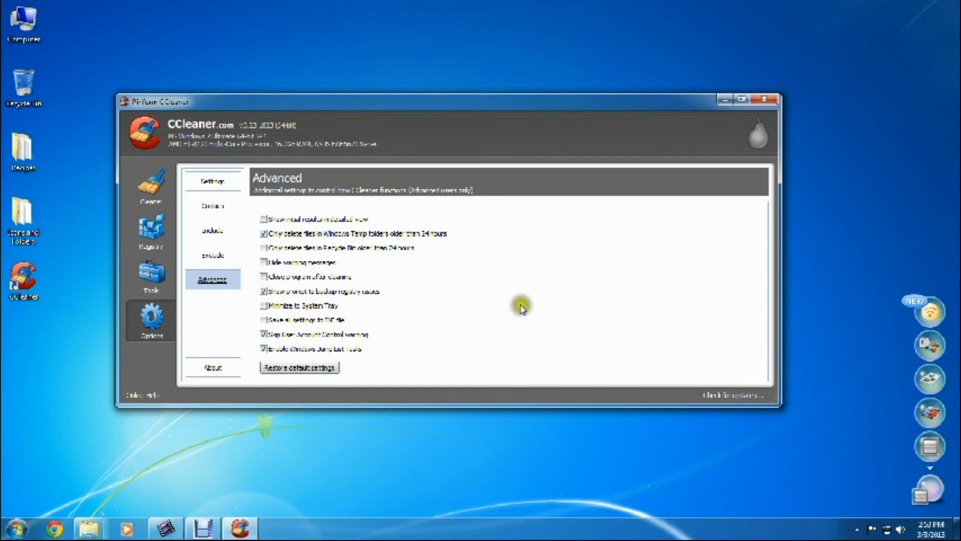
click(269, 370)
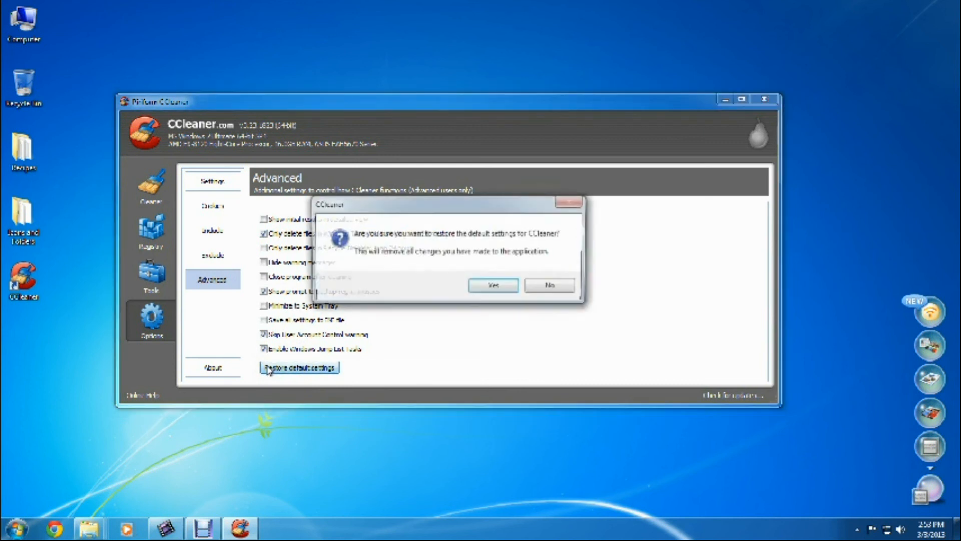
click(491, 281)
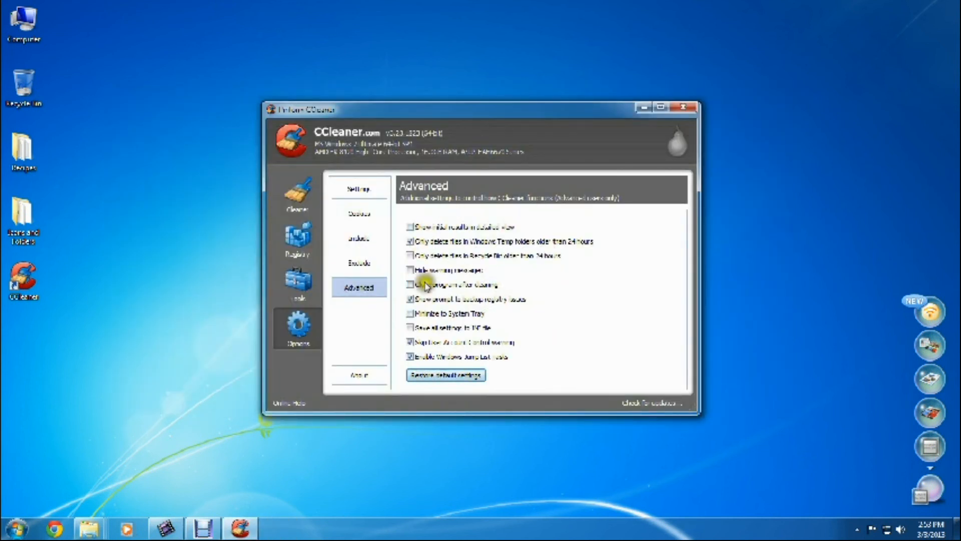
click(685, 107)
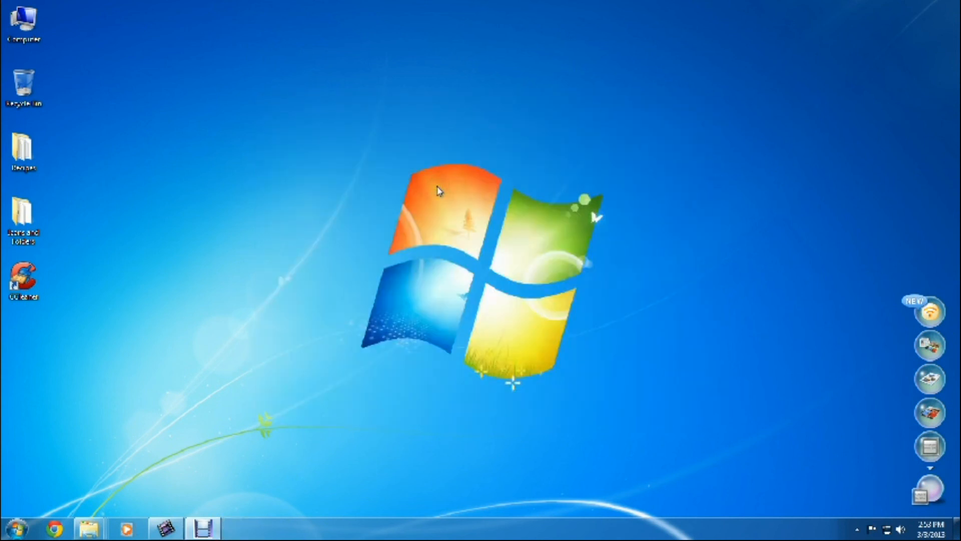